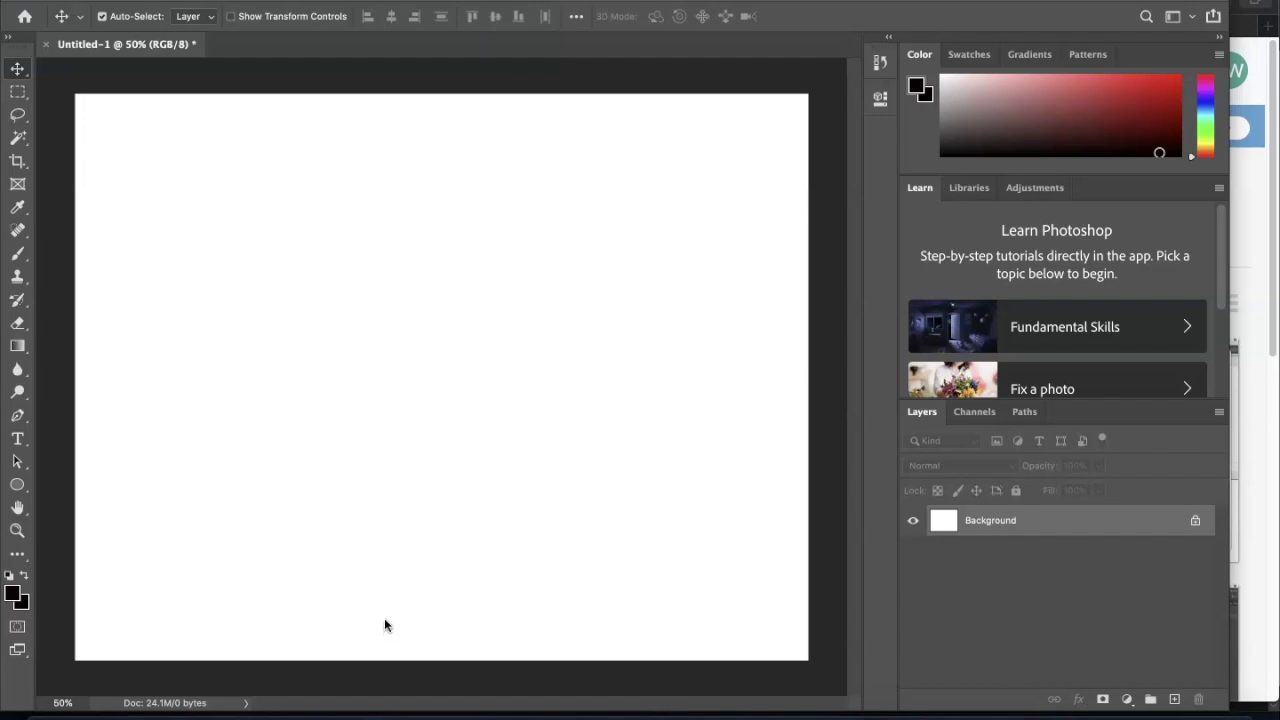
# Undo the last action and pick the Ellipse tool for the blank canvas.
pyautogui.hotkey('ctrl', 'z')
pyautogui.click(26, 491)
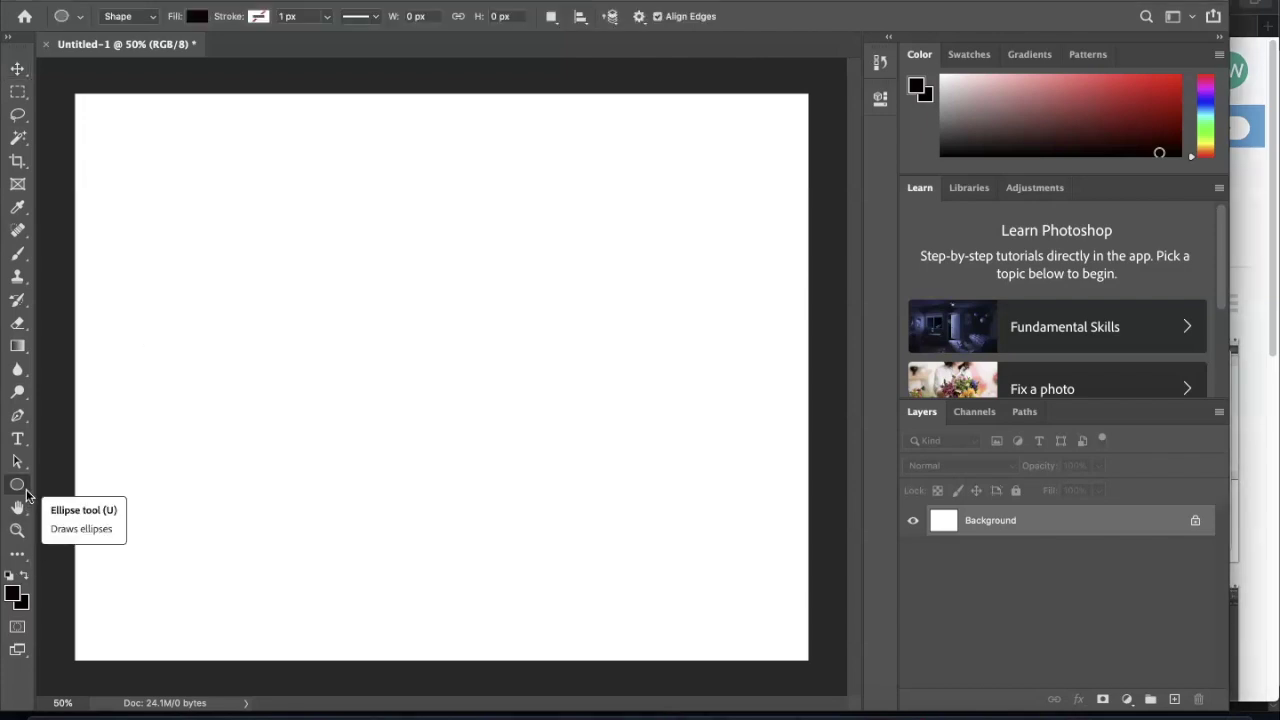
# Create an Ellipse 1 shape layer: a black circle 1500 px wide and 1500 px high.
pyautogui.rightClick(26, 492)
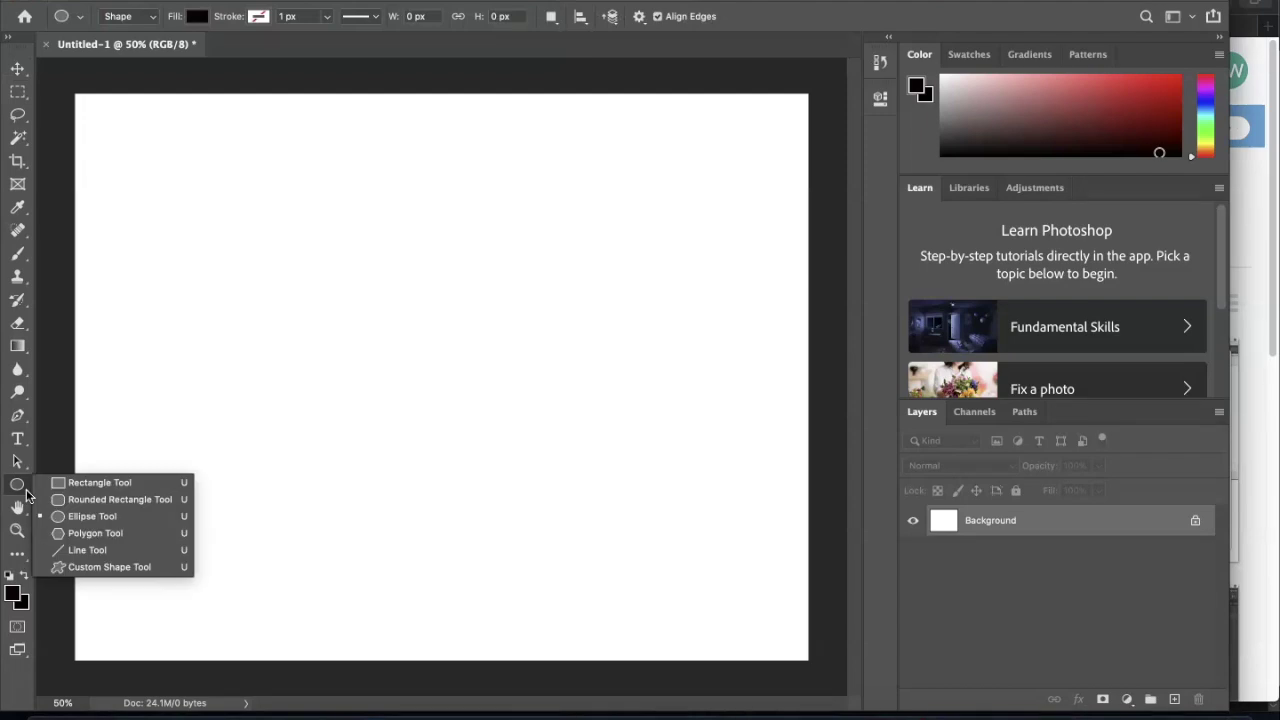
pyautogui.click(76, 519)
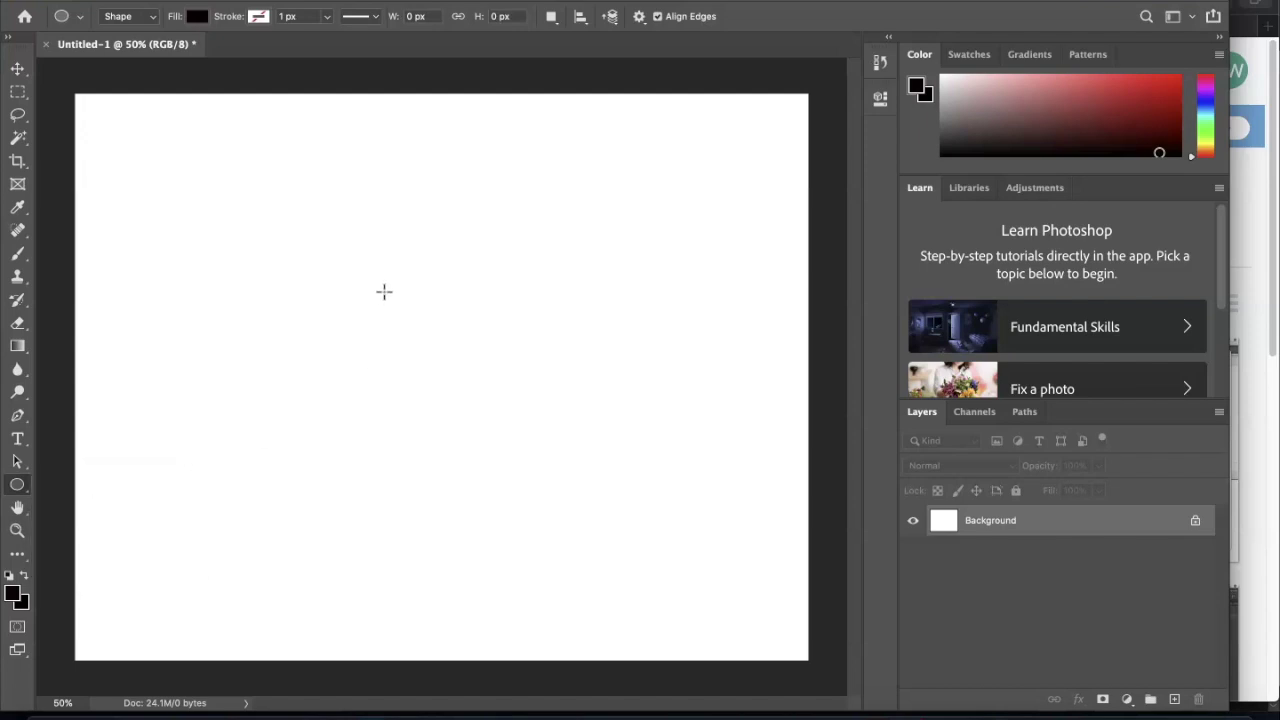
pyautogui.click(460, 306)
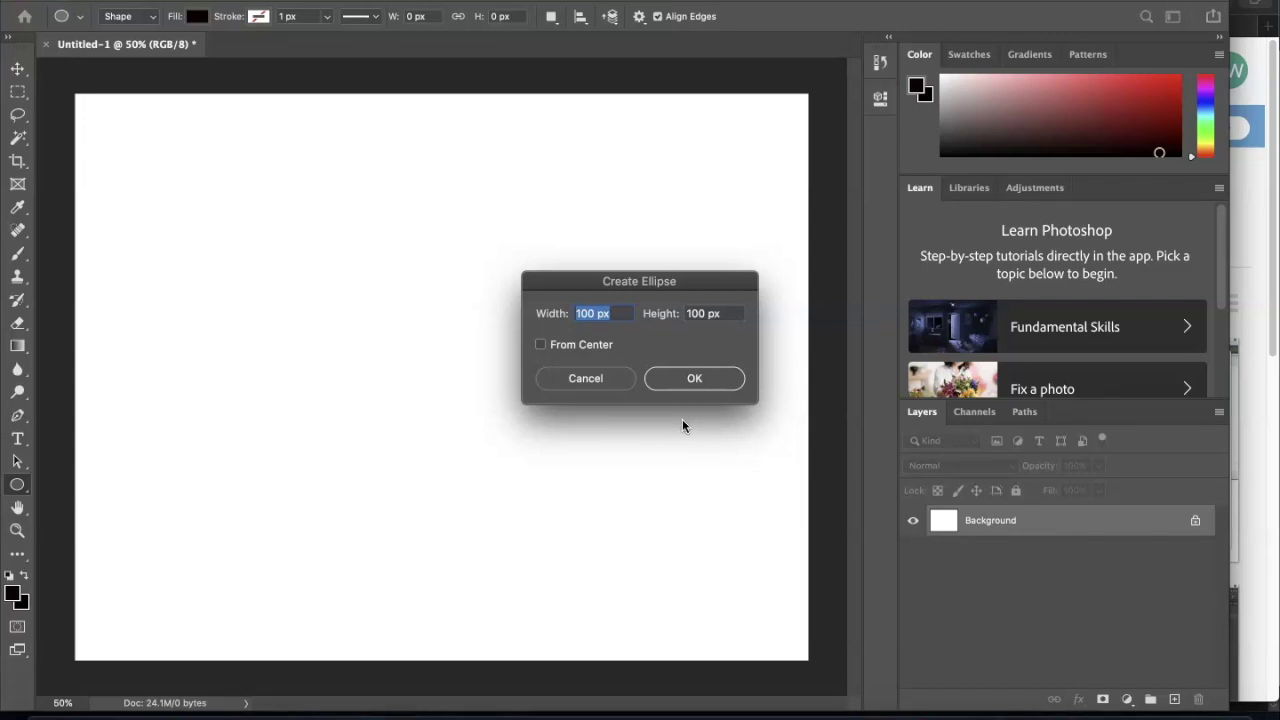
pyautogui.write('1500')
pyautogui.press('Tab')
pyautogui.write('1500')
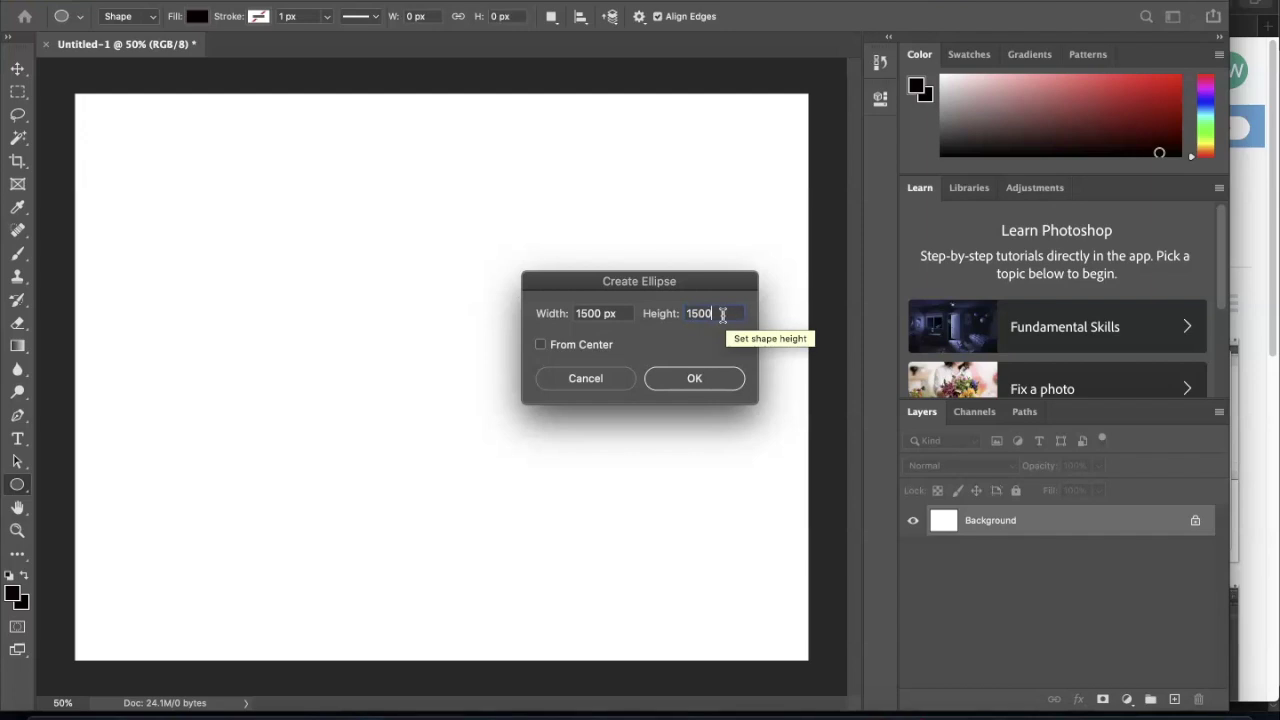
pyautogui.click(700, 380)
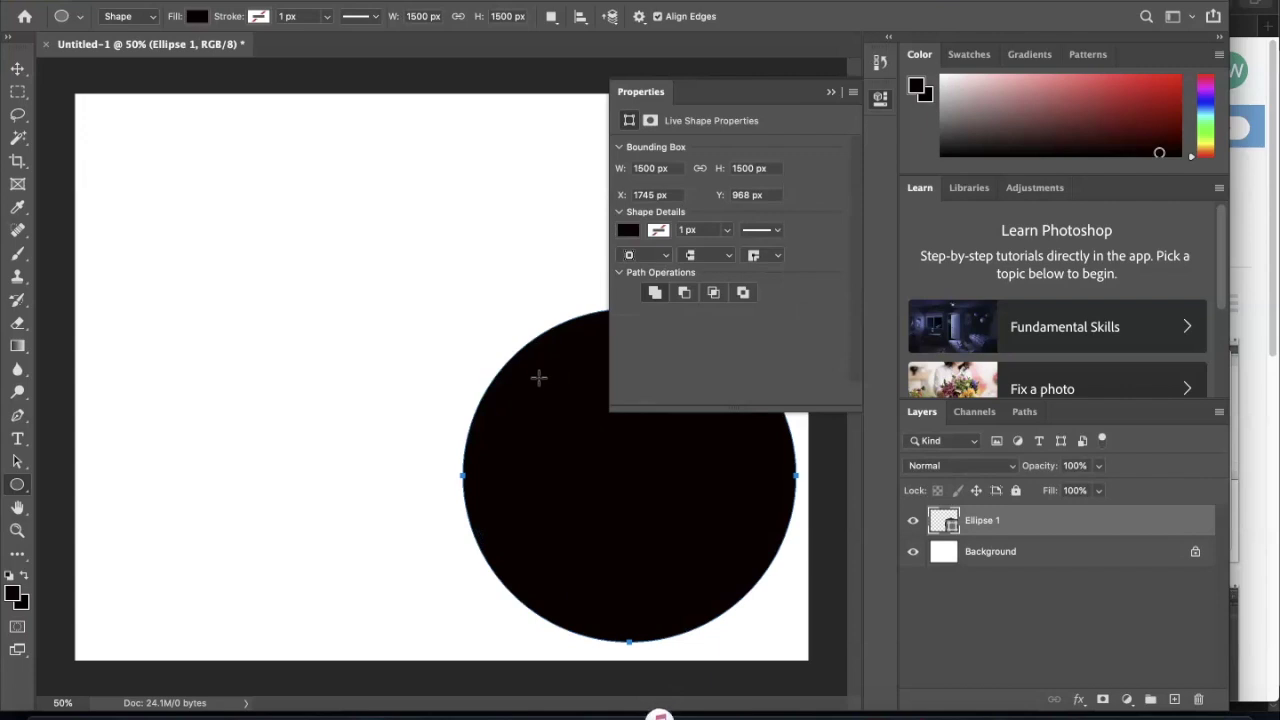
# With the Move tool, drag the black circle toward the canvas centre, nudging it slightly left.
pyautogui.click(16, 70)
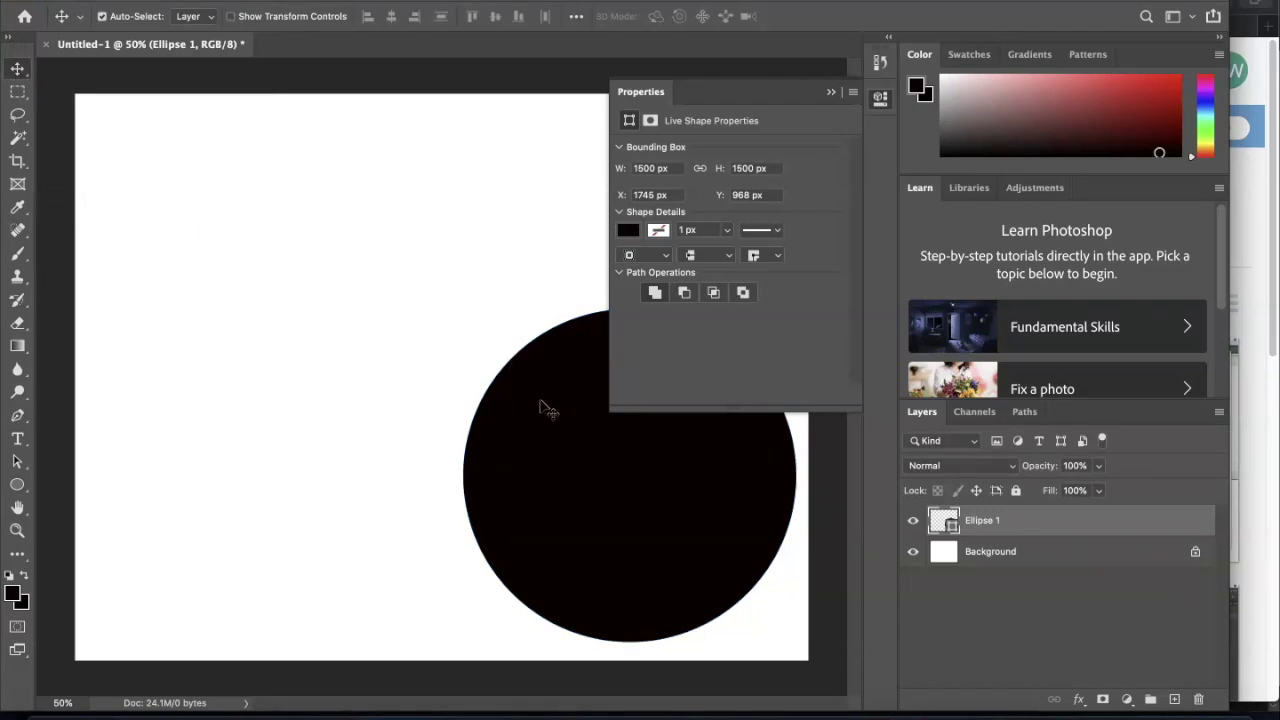
pyautogui.click(831, 91)
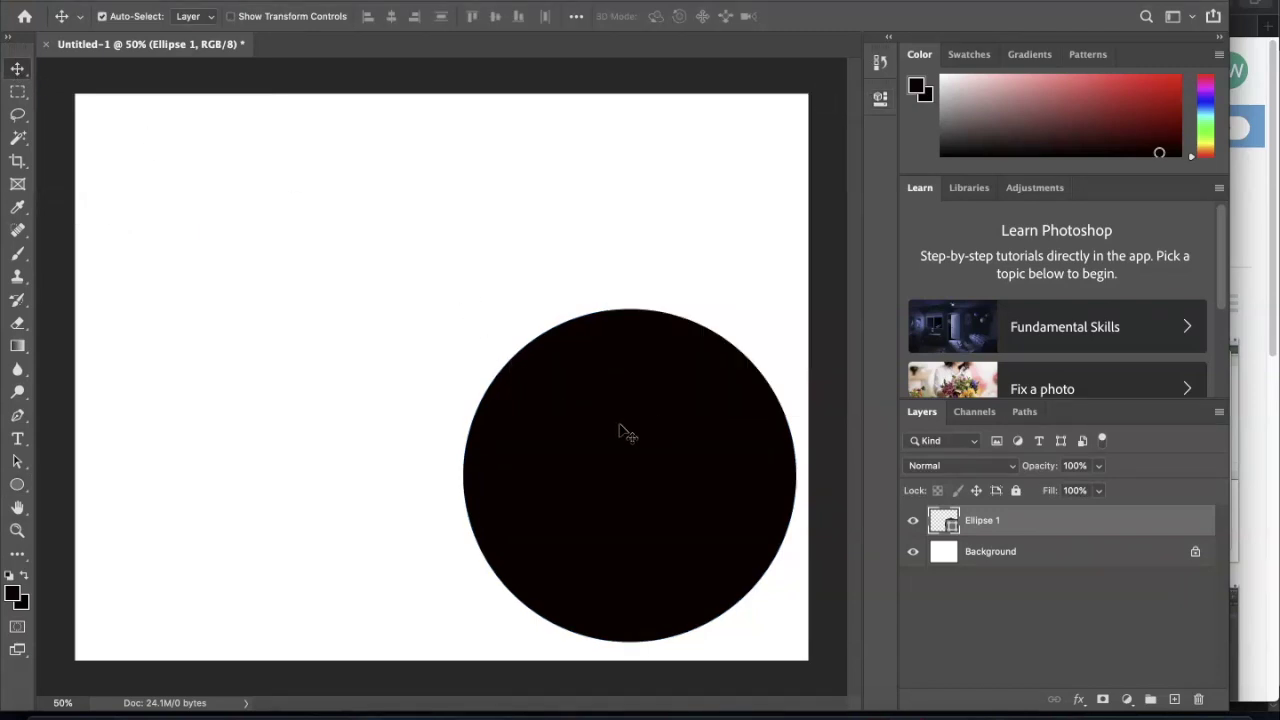
pyautogui.moveTo(623, 431); pyautogui.dragTo(476, 318)
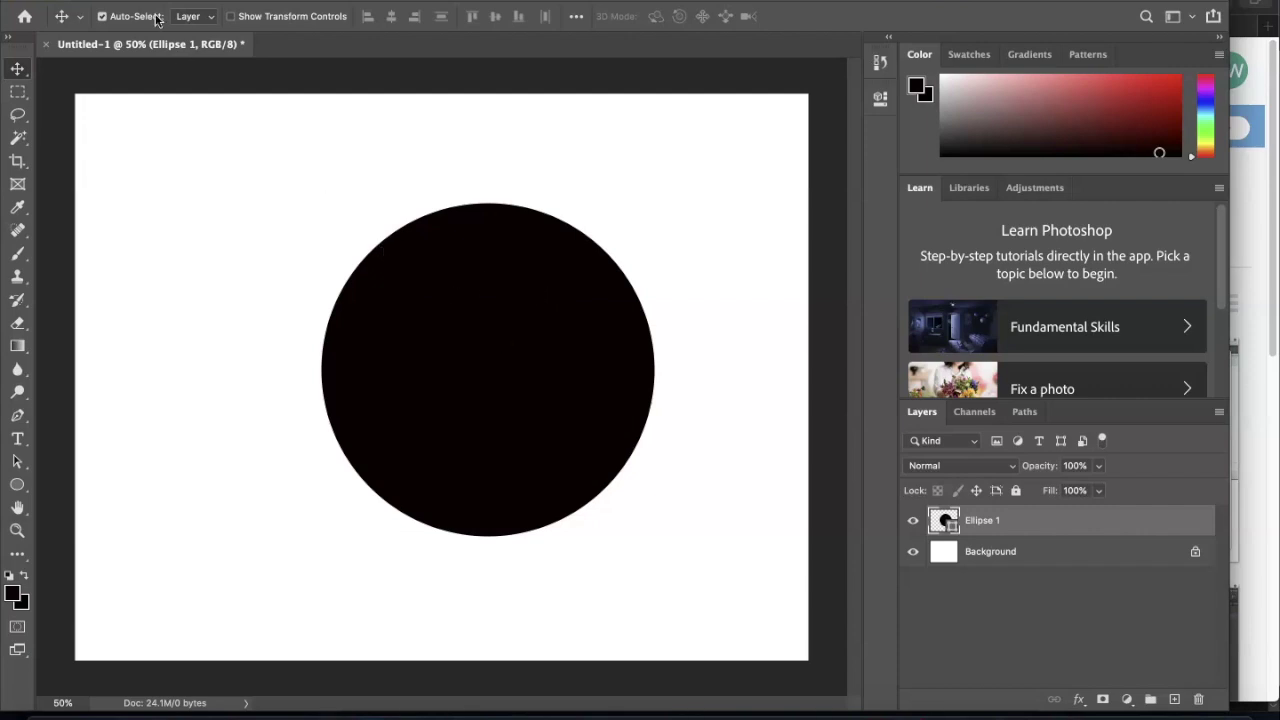
pyautogui.moveTo(530, 316); pyautogui.dragTo(516, 316)
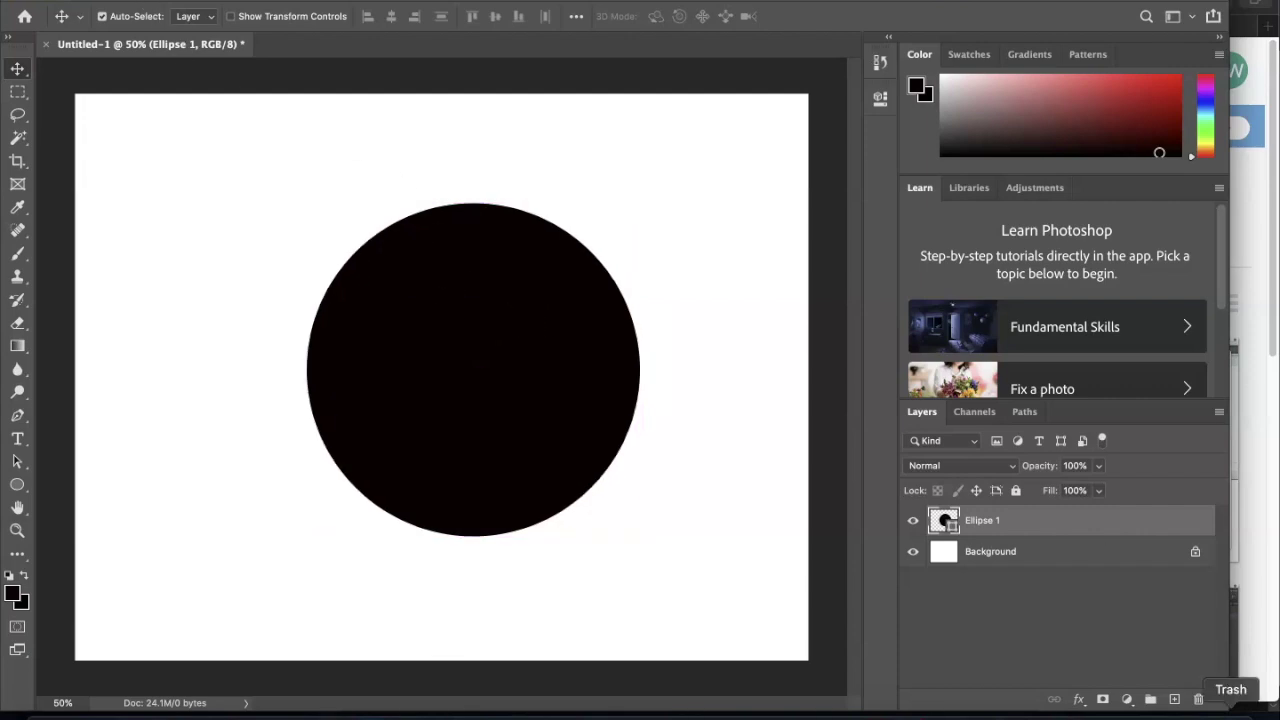
# Add a new layer and place holo glitter_0011_teal.jpg as a linked image above the circle.
pyautogui.click(1174, 700)
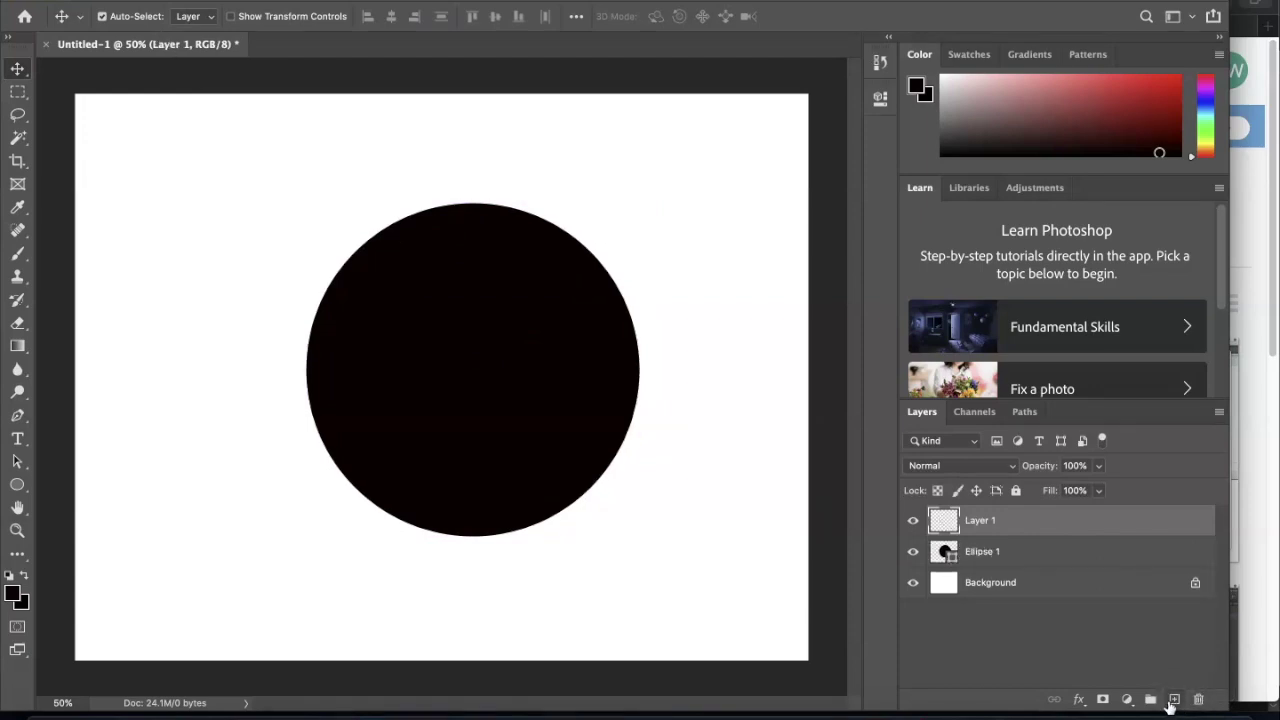
pyautogui.click(150, 0)
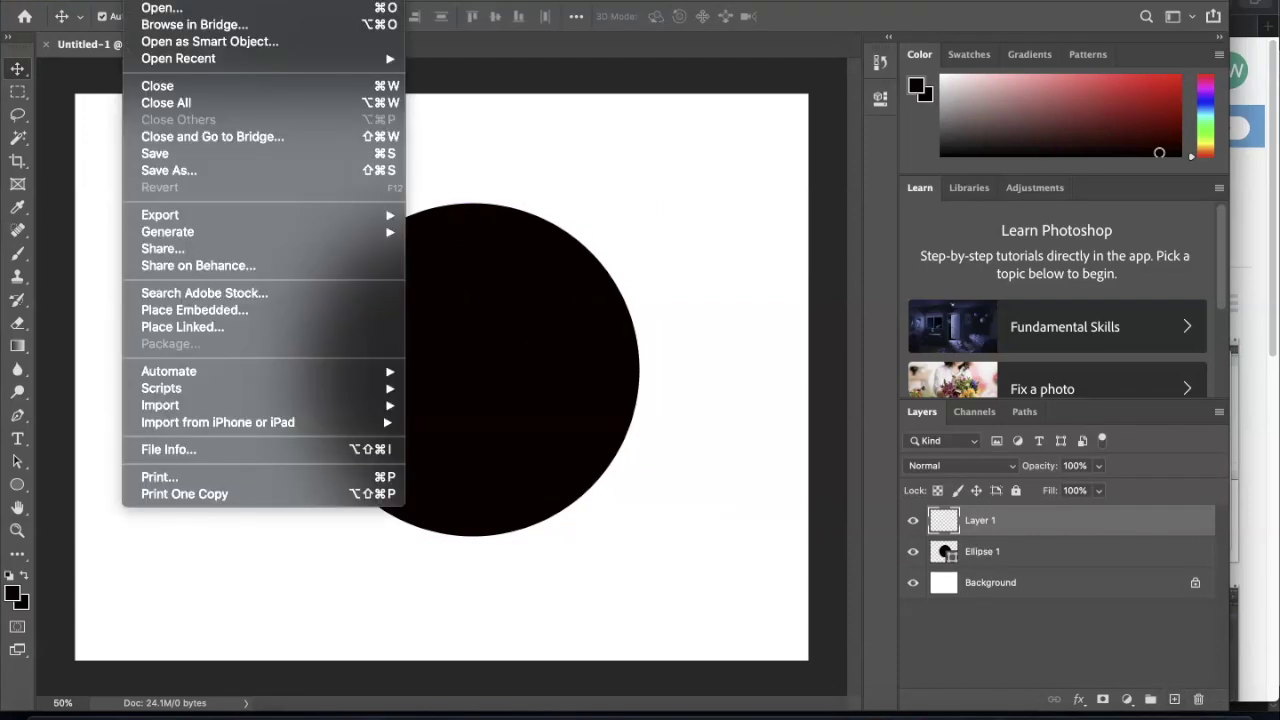
pyautogui.click(214, 327)
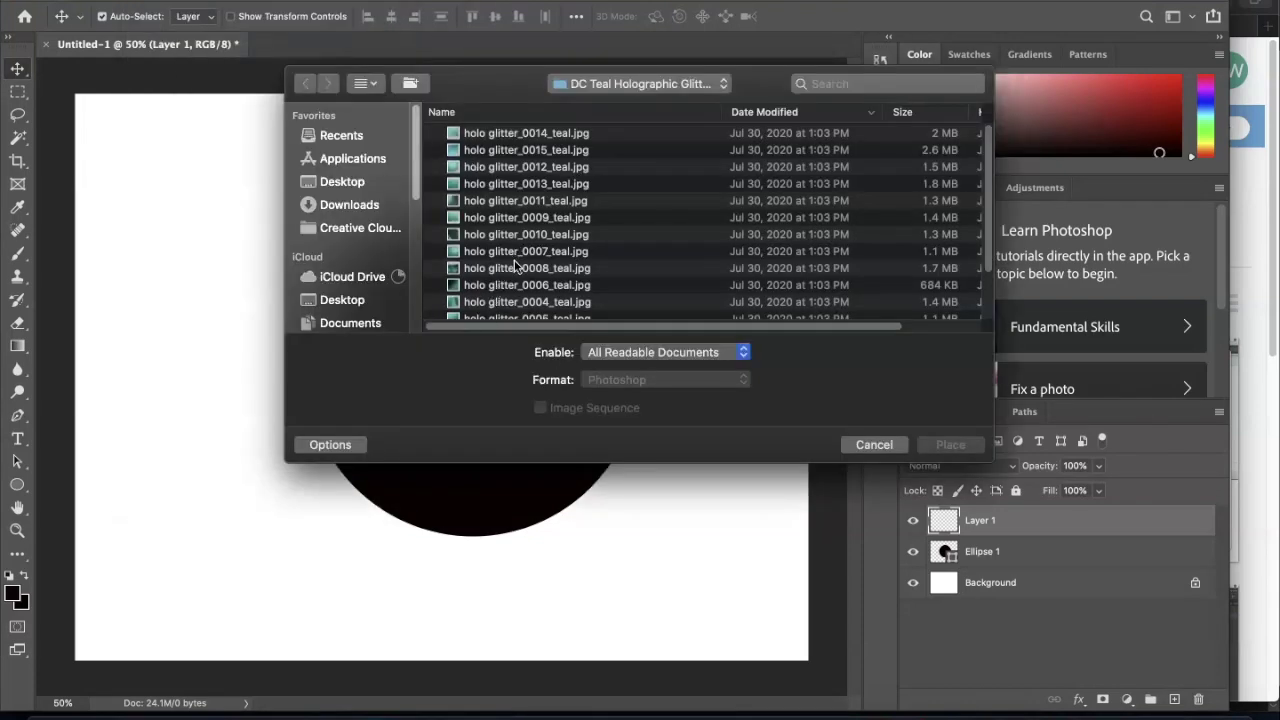
pyautogui.scroll(-4, 516, 264)
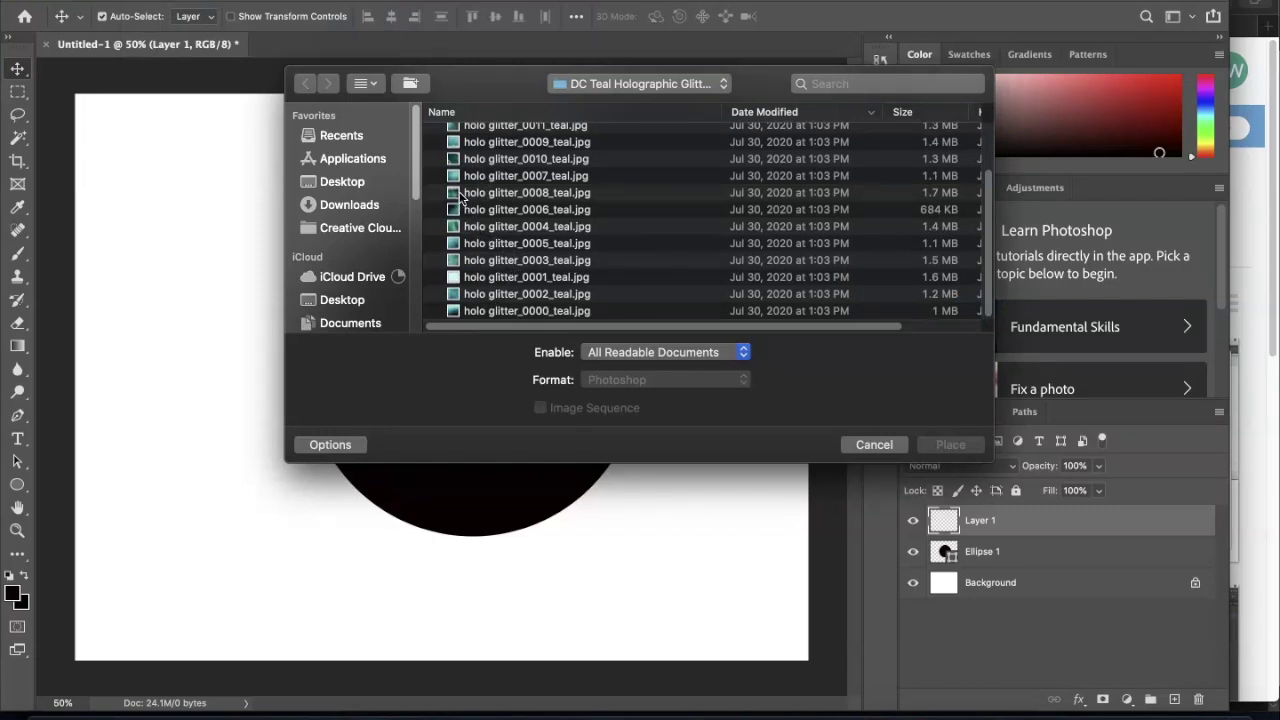
pyautogui.scroll(4, 460, 193)
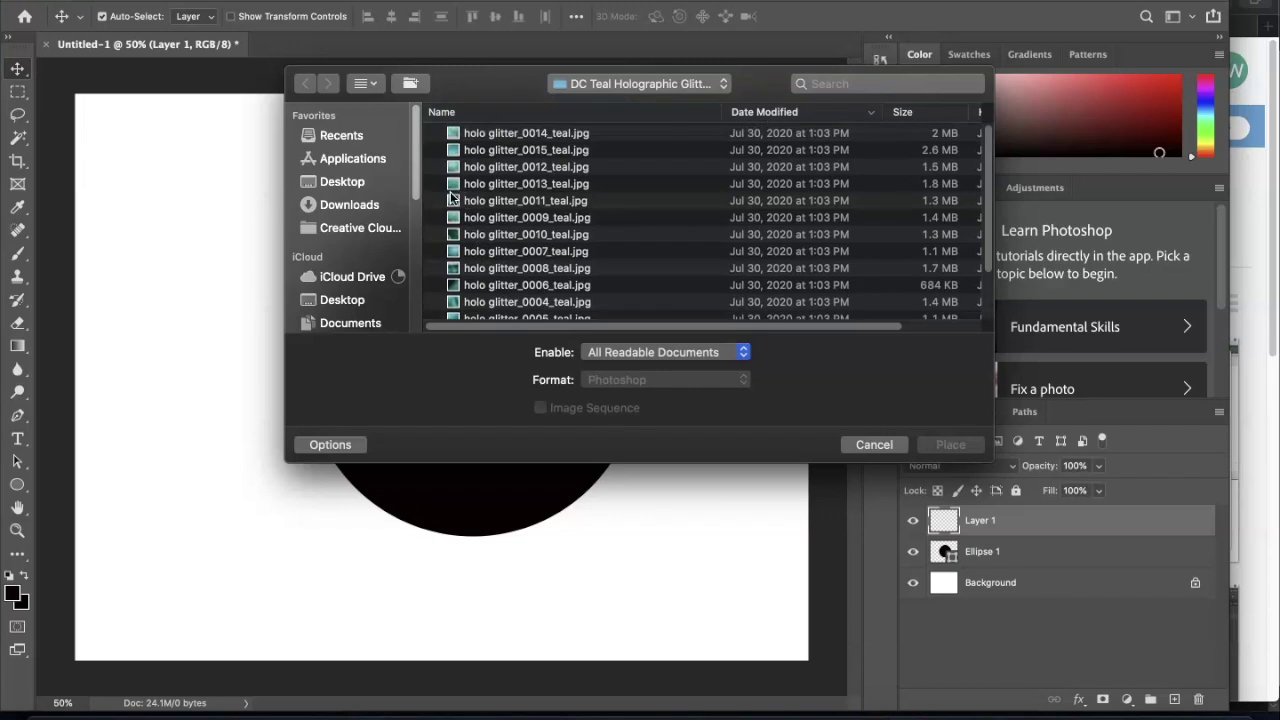
pyautogui.doubleClick(457, 201)
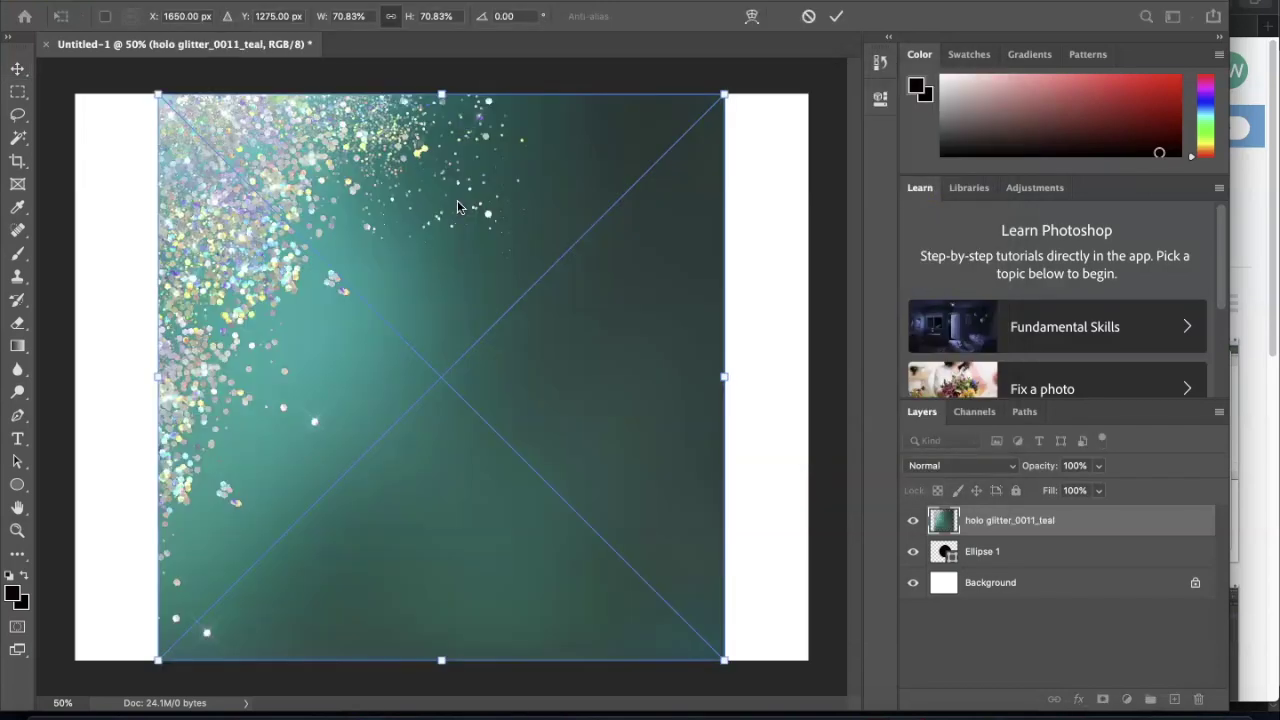
pyautogui.moveTo(494, 480); pyautogui.dragTo(526, 480)
pyautogui.press('Return')
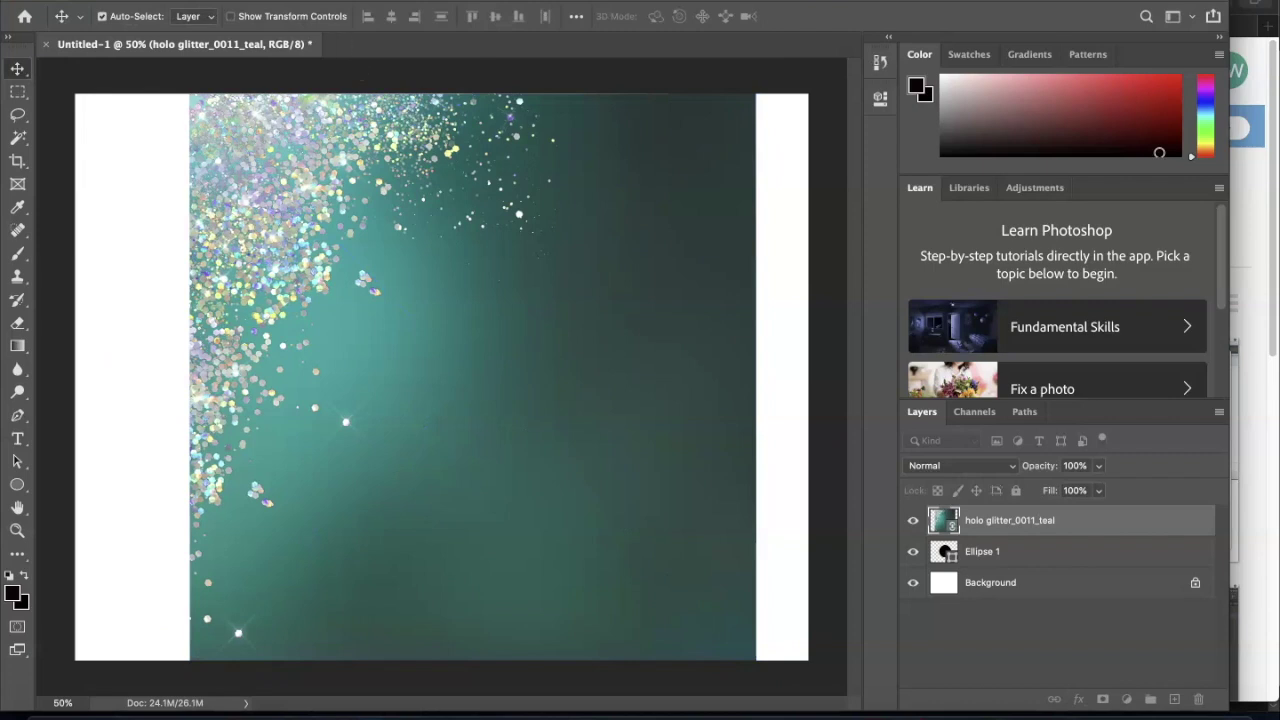
# Clip the holo glitter_0011_teal layer to Ellipse 1 so the glitter fills only the circle.
pyautogui.click(262, 0)
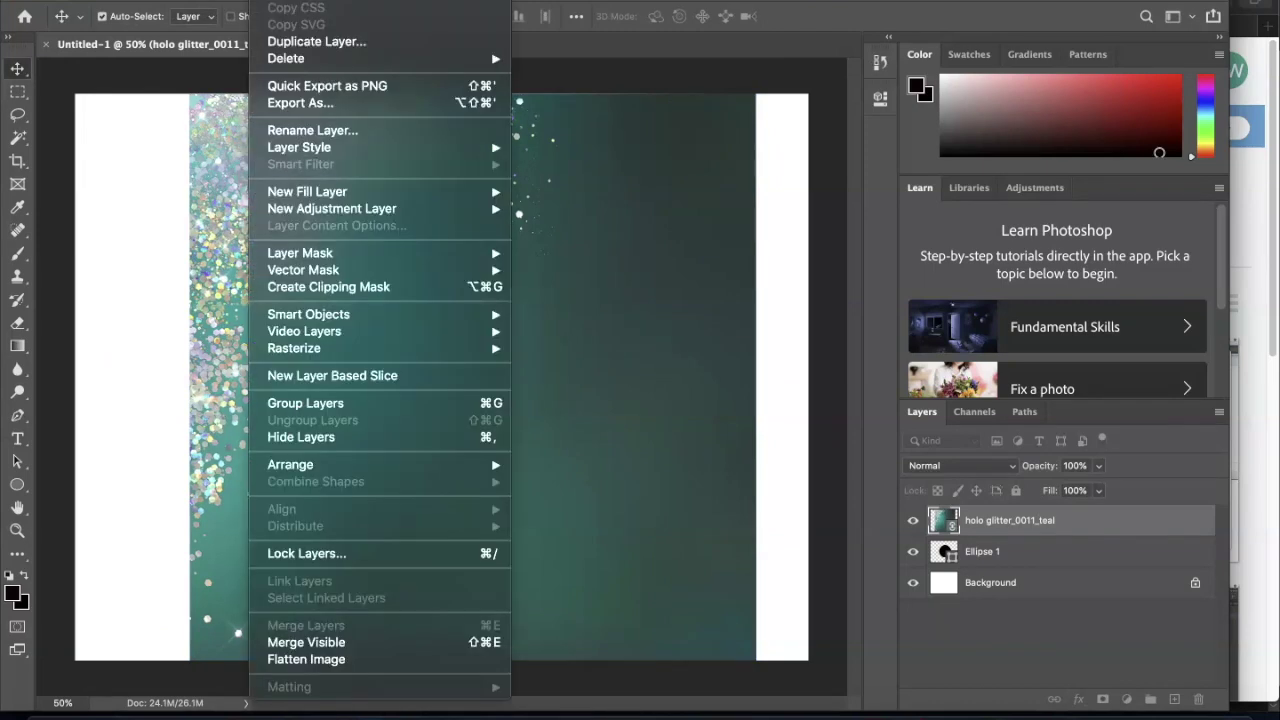
pyautogui.moveTo(310, 0)
pyautogui.click(335, 290)
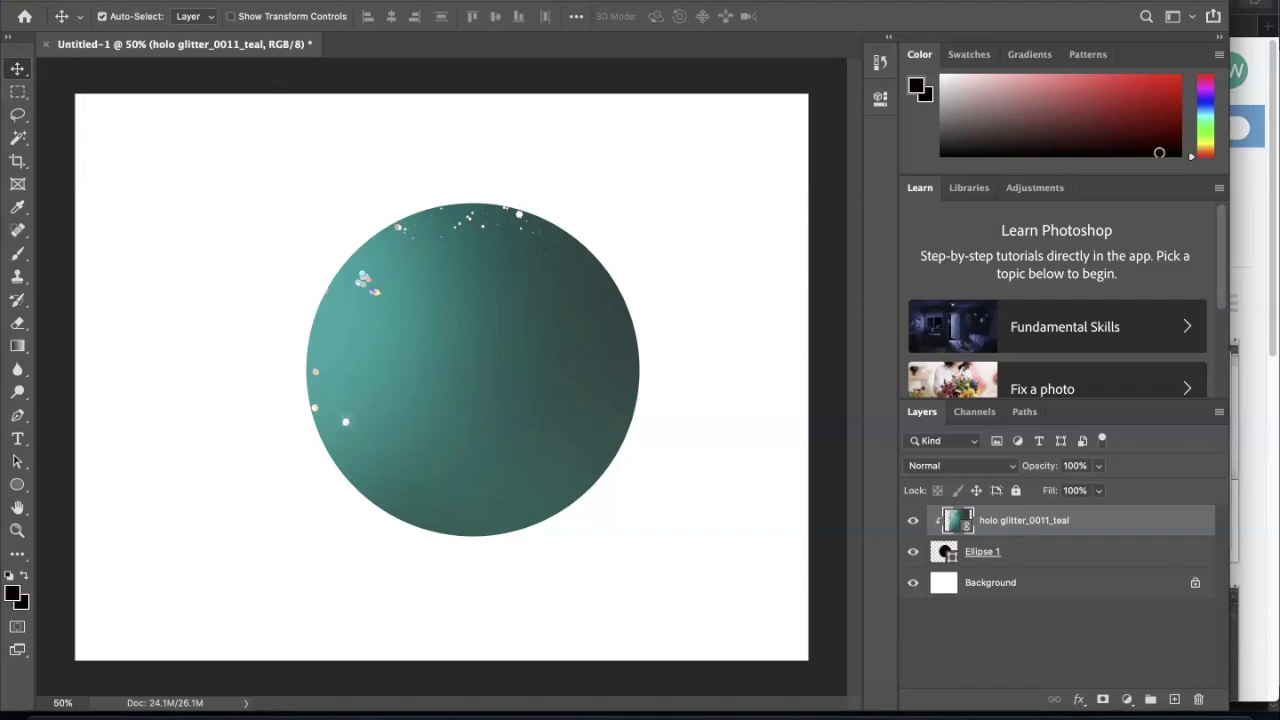
pyautogui.click(180, 0)
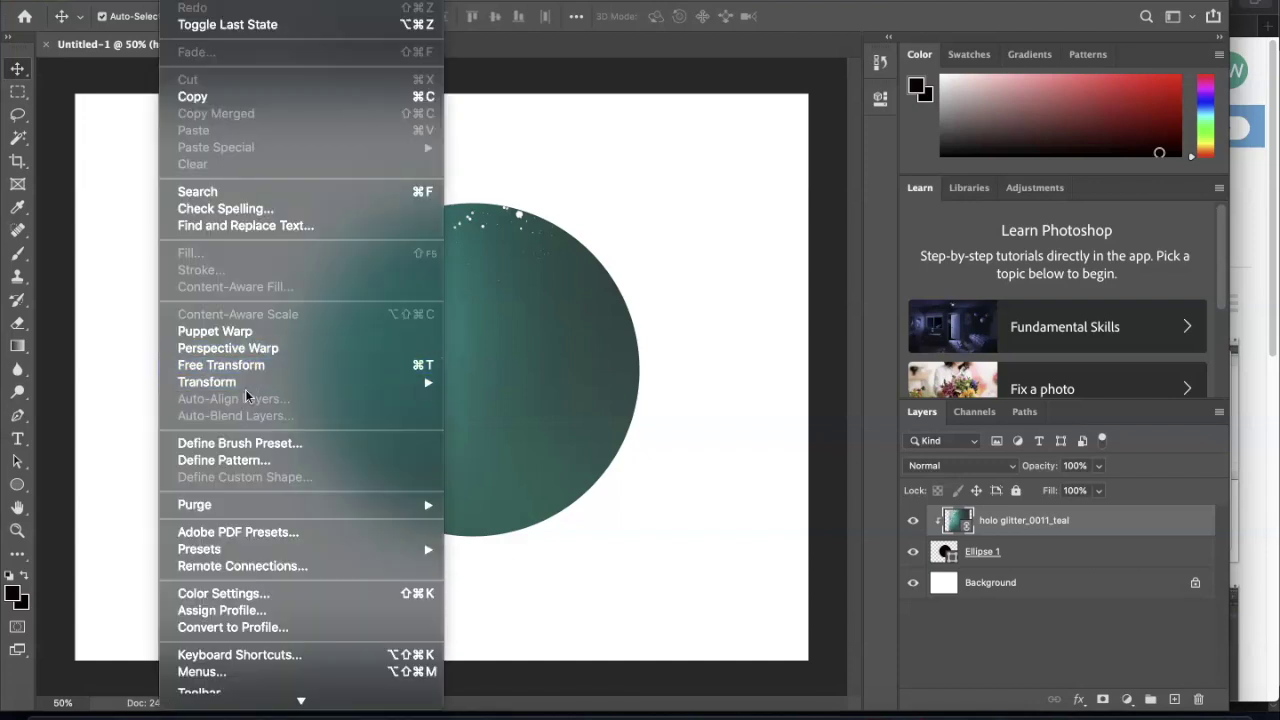
# Free Transform the glitter down to 41.68% so its sparkles edge the circle's upper left.
pyautogui.moveTo(245, 381)
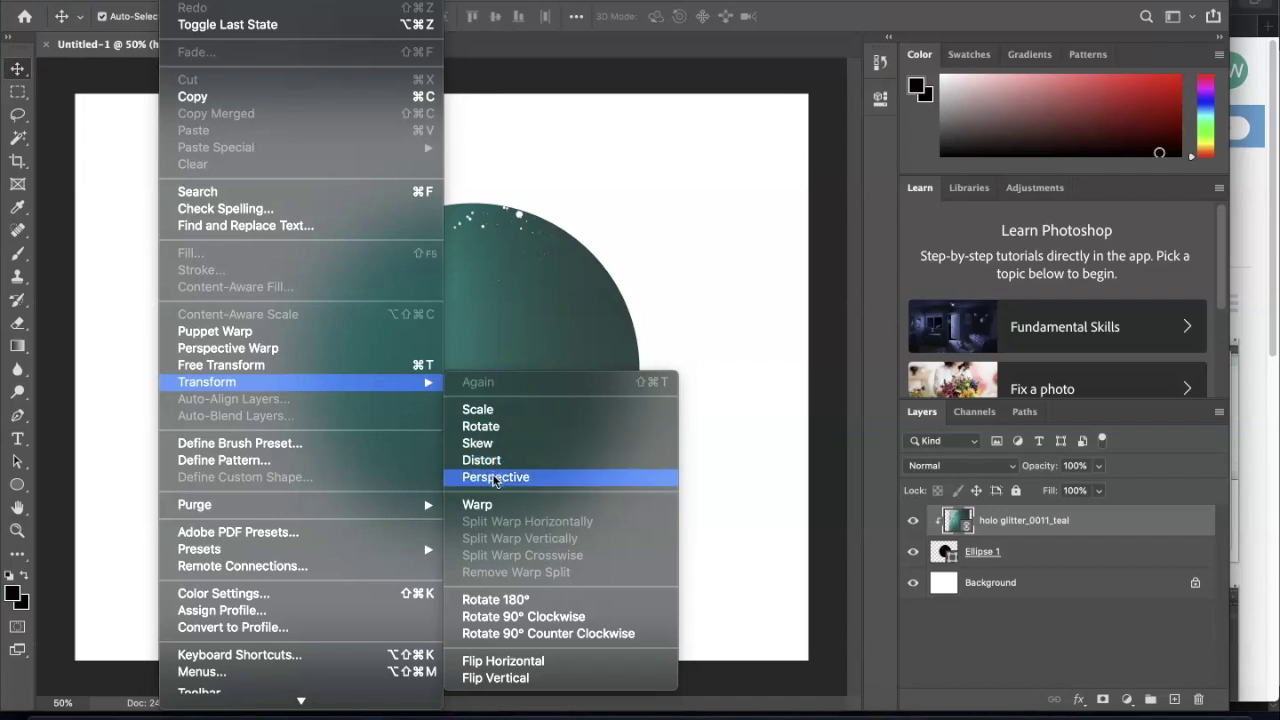
pyautogui.click(285, 366)
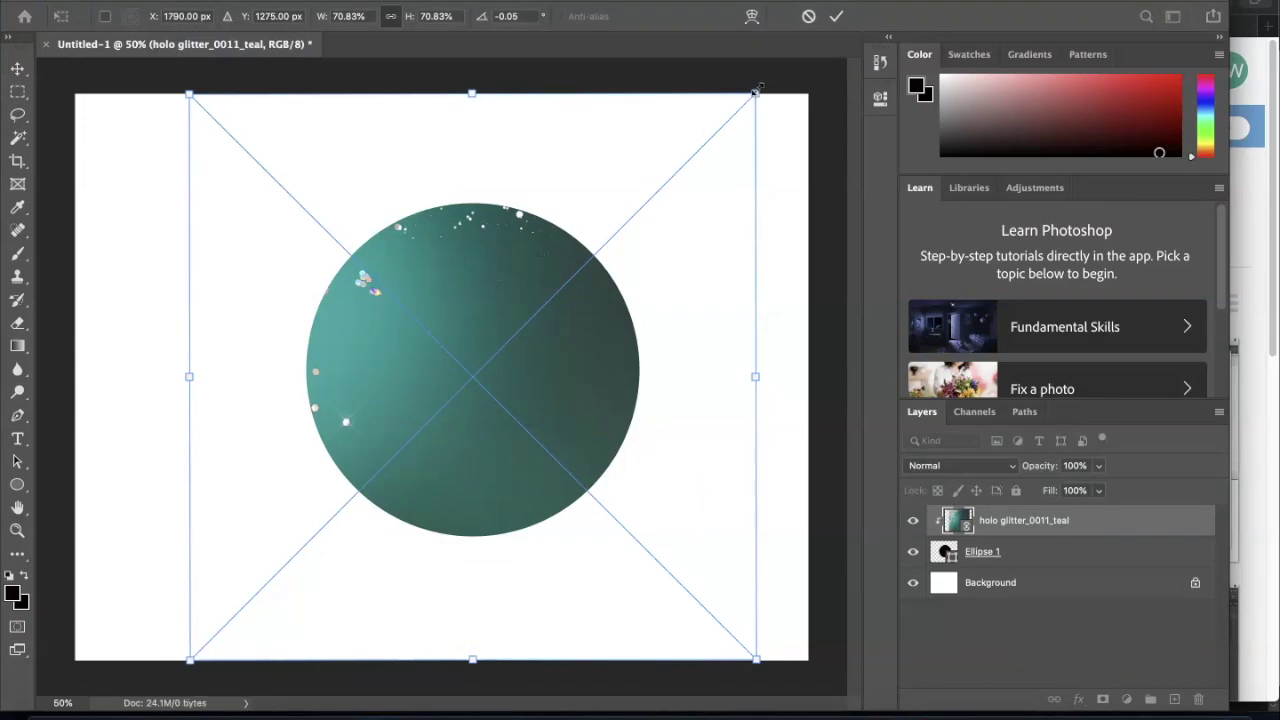
pyautogui.moveTo(757, 89); pyautogui.dragTo(651, 197)
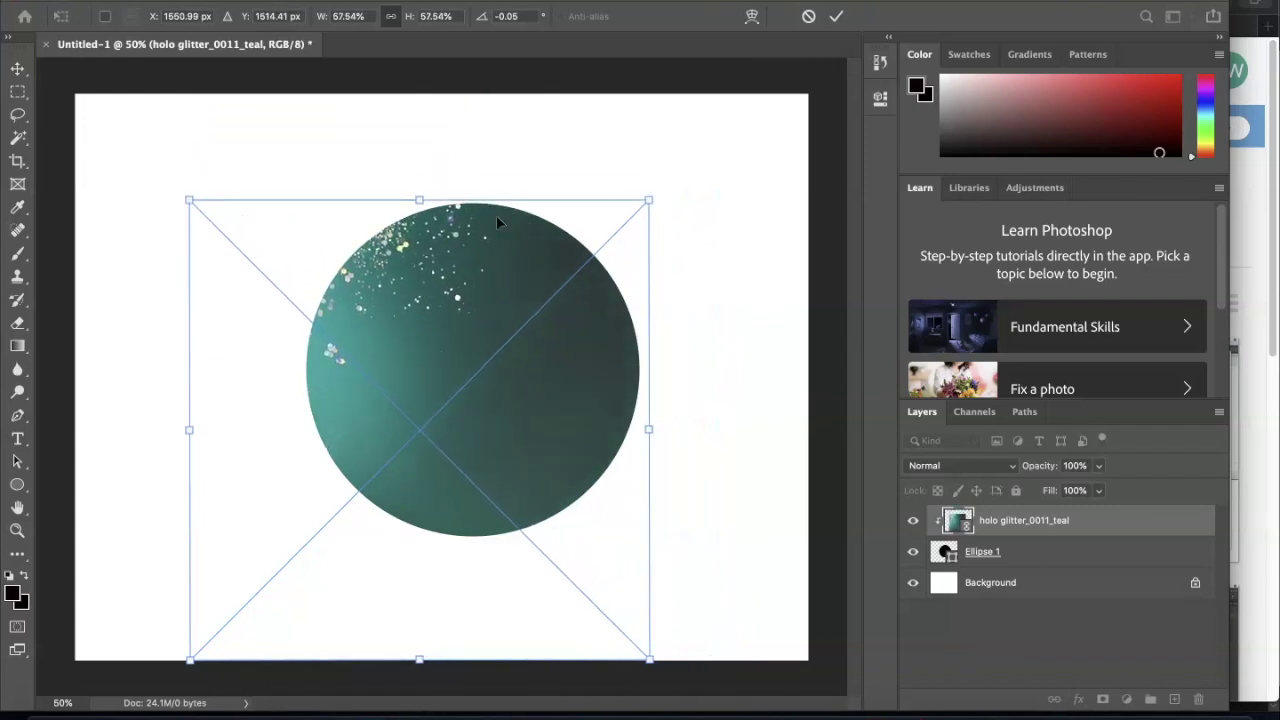
pyautogui.moveTo(186, 196); pyautogui.dragTo(275, 283)
pyautogui.moveTo(404, 452); pyautogui.dragTo(427, 379)
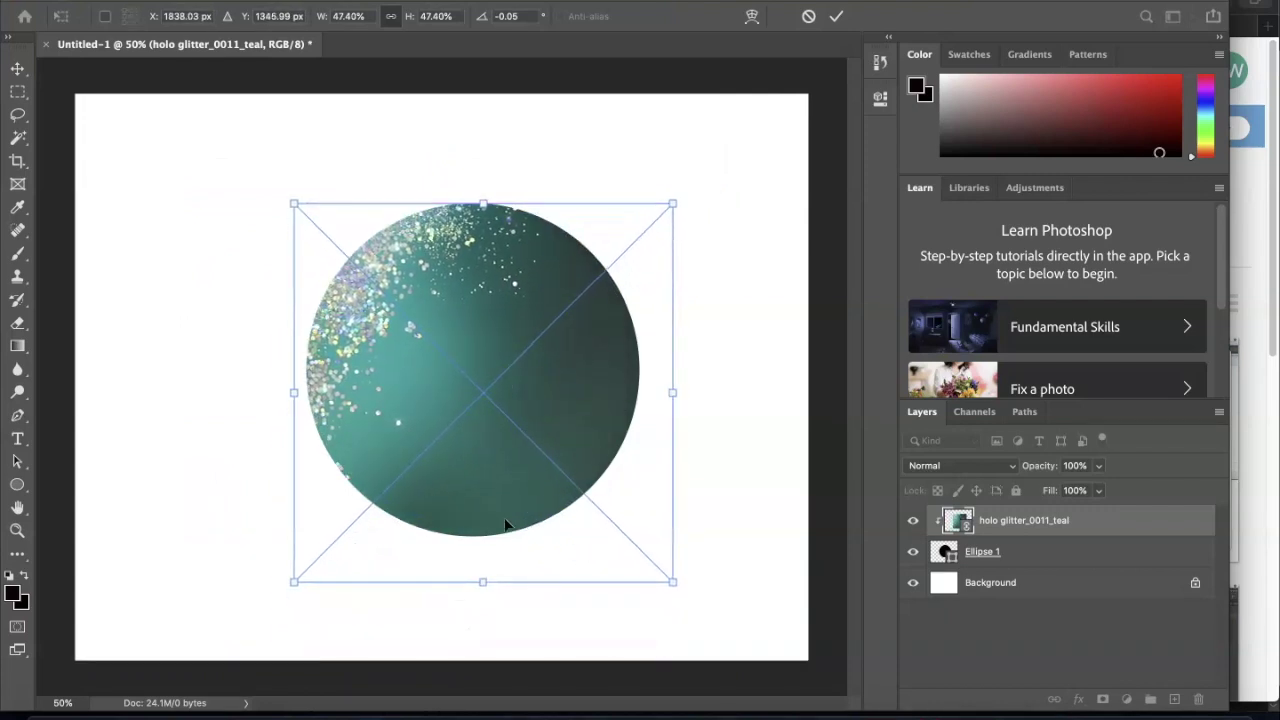
pyautogui.moveTo(672, 581); pyautogui.dragTo(634, 538)
pyautogui.moveTo(515, 387); pyautogui.dragTo(534, 390)
pyautogui.moveTo(430, 438); pyautogui.dragTo(432, 442)
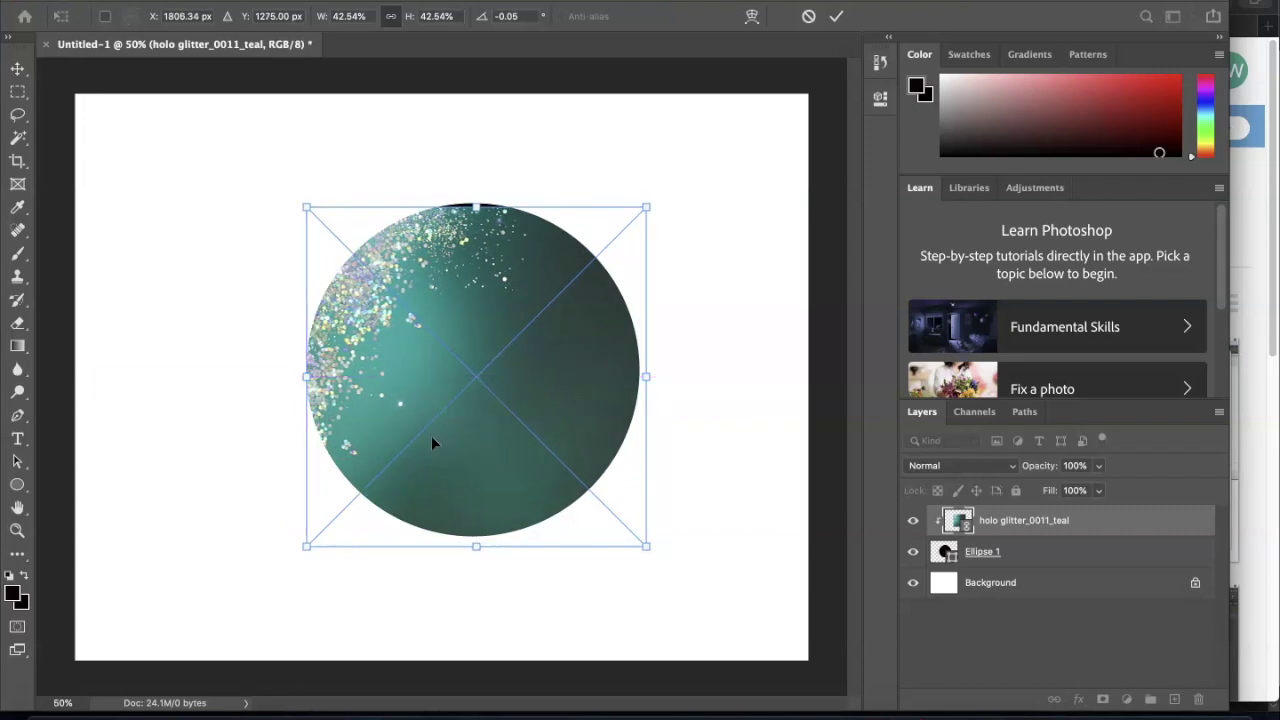
pyautogui.moveTo(646, 377); pyautogui.dragTo(643, 379)
pyautogui.moveTo(541, 410); pyautogui.dragTo(544, 406)
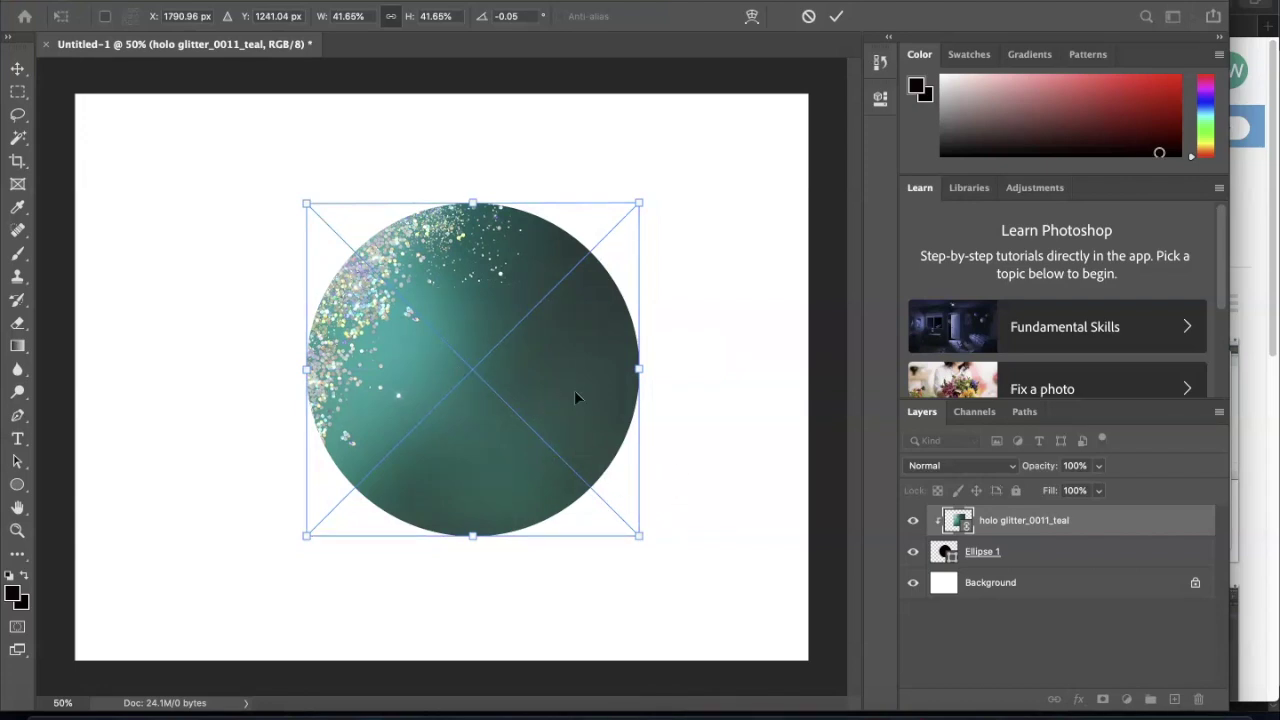
pyautogui.click(17, 68)
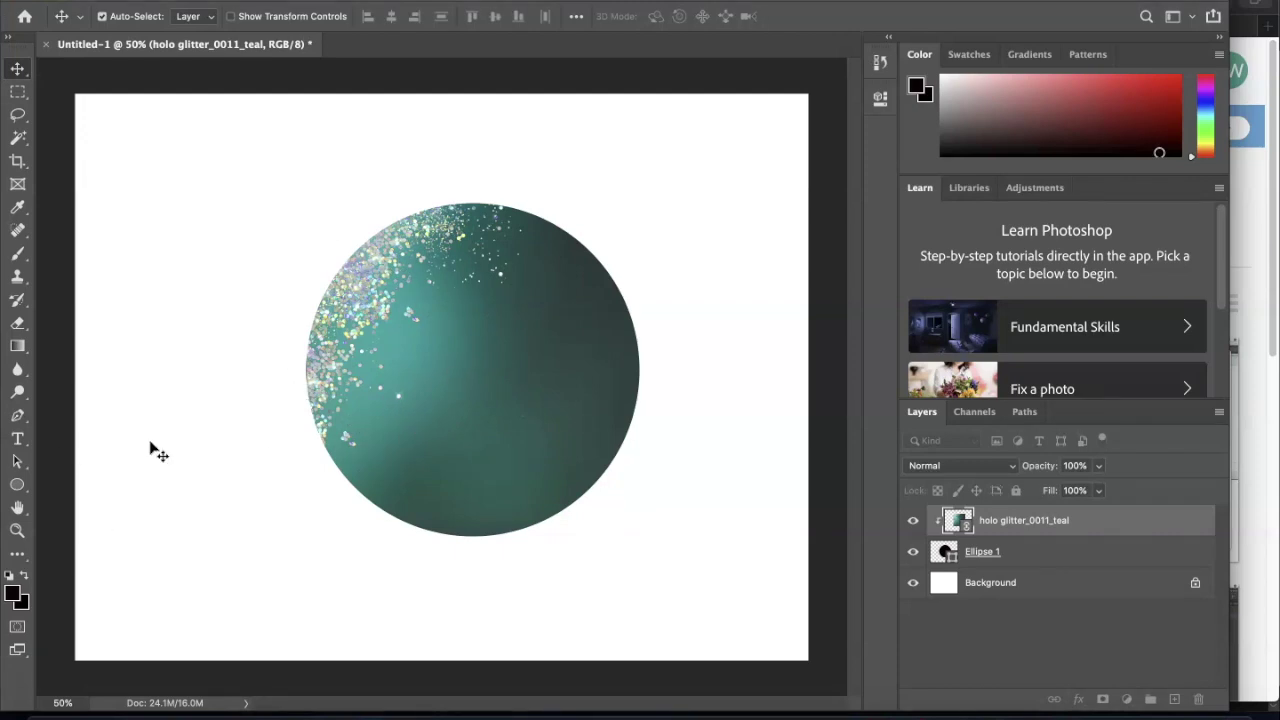
# Type 'Lorem Ipsum' in black Beauty Mermaid 60 pt across the circle.
pyautogui.click(22, 443)
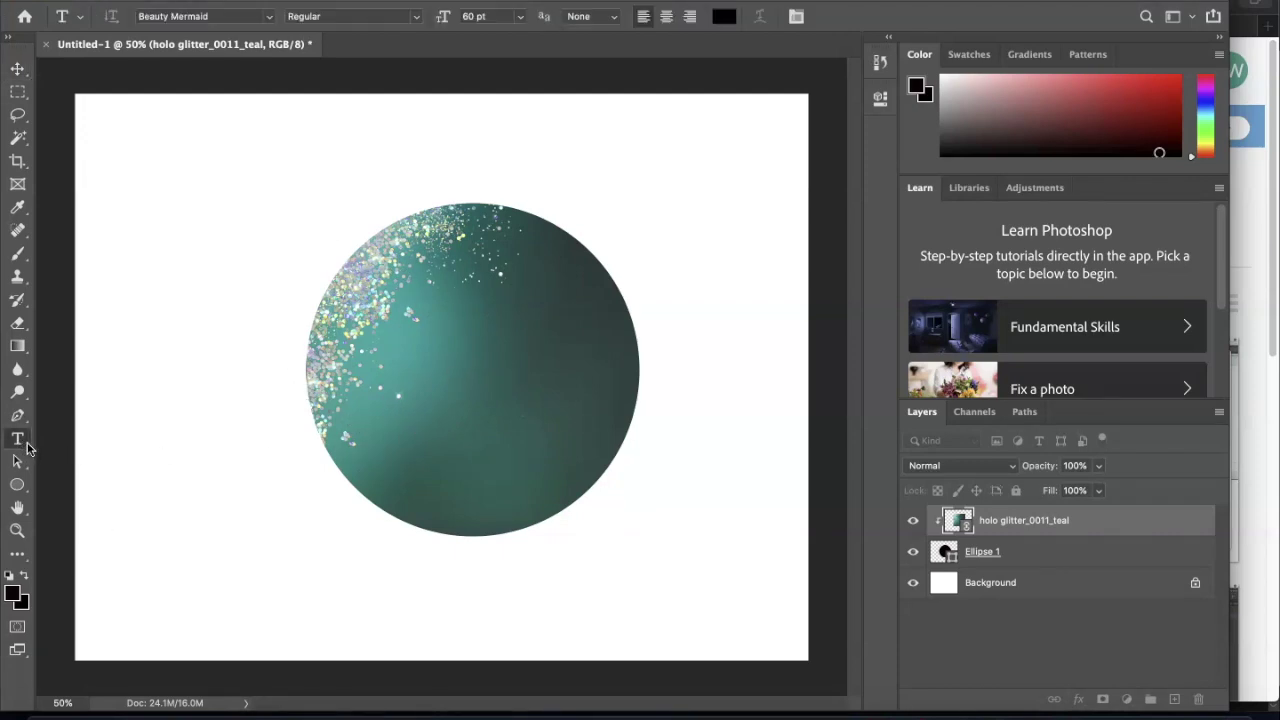
pyautogui.click(385, 360)
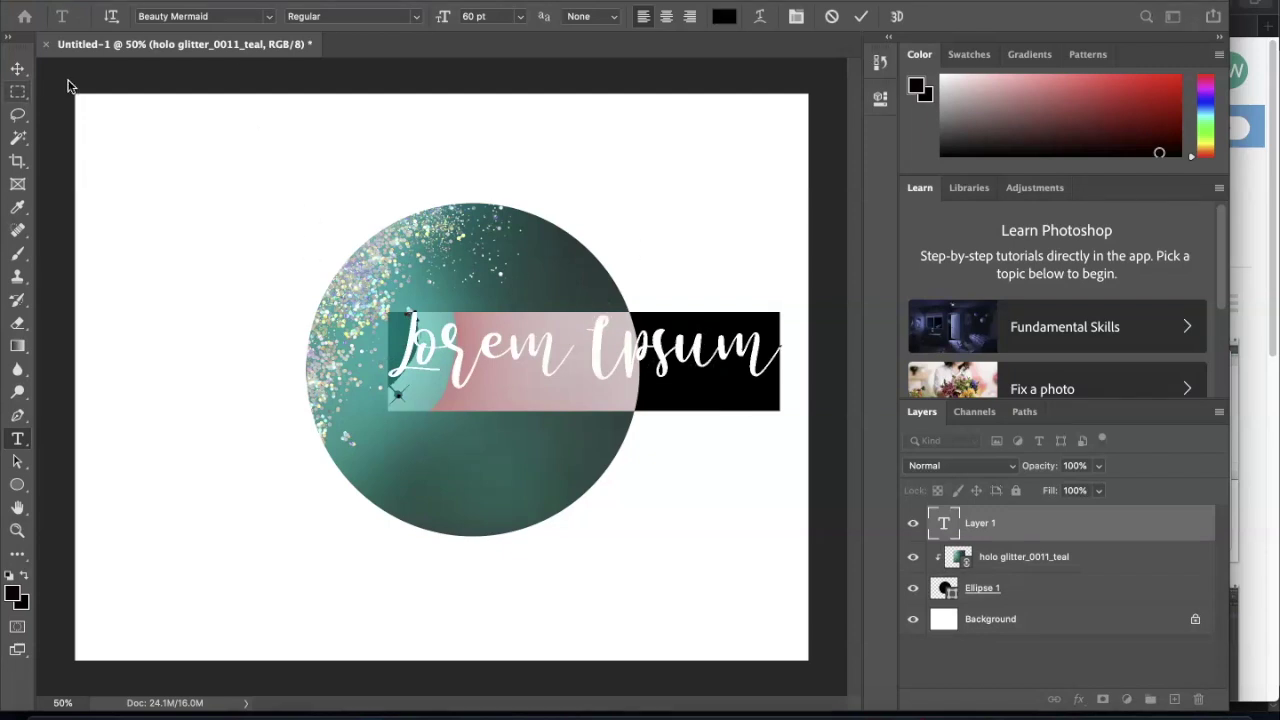
pyautogui.click(17, 68)
# Clip the Lorem Ipsum text layer to the glitter circle and briefly re-edit the text.
pyautogui.click(268, 0)
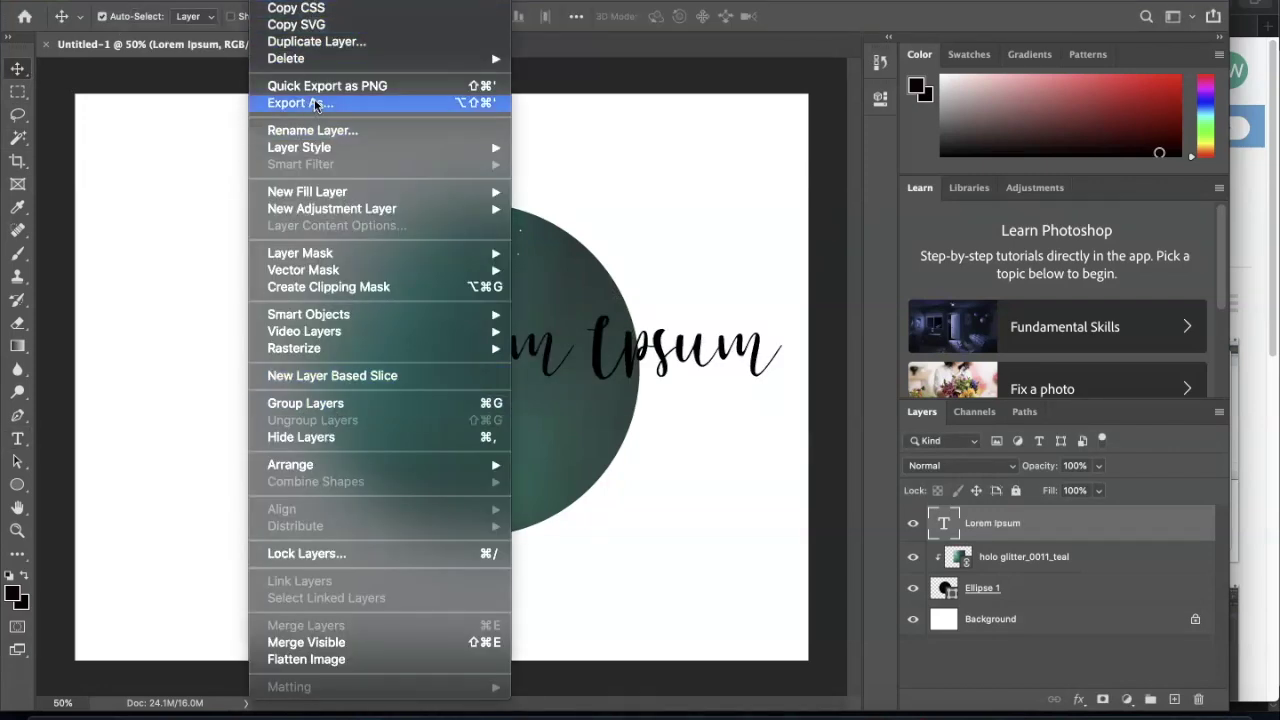
pyautogui.click(309, 289)
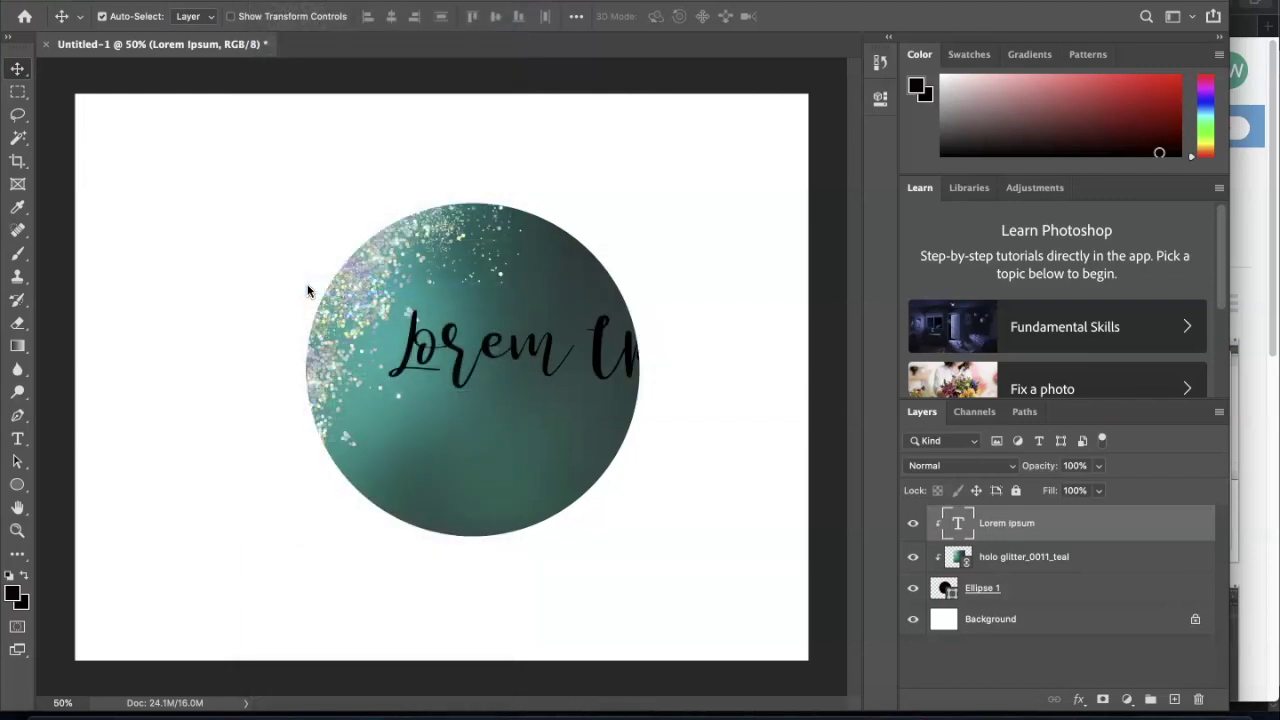
pyautogui.doubleClick(516, 360)
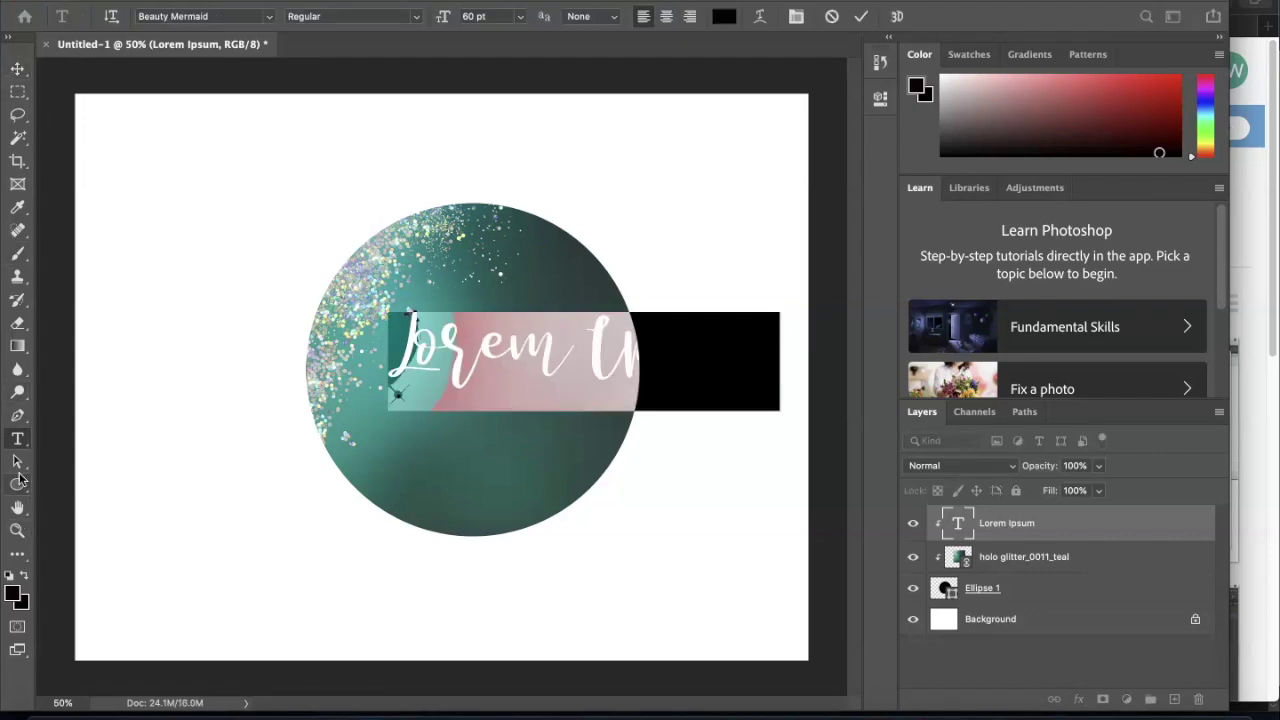
pyautogui.click(17, 68)
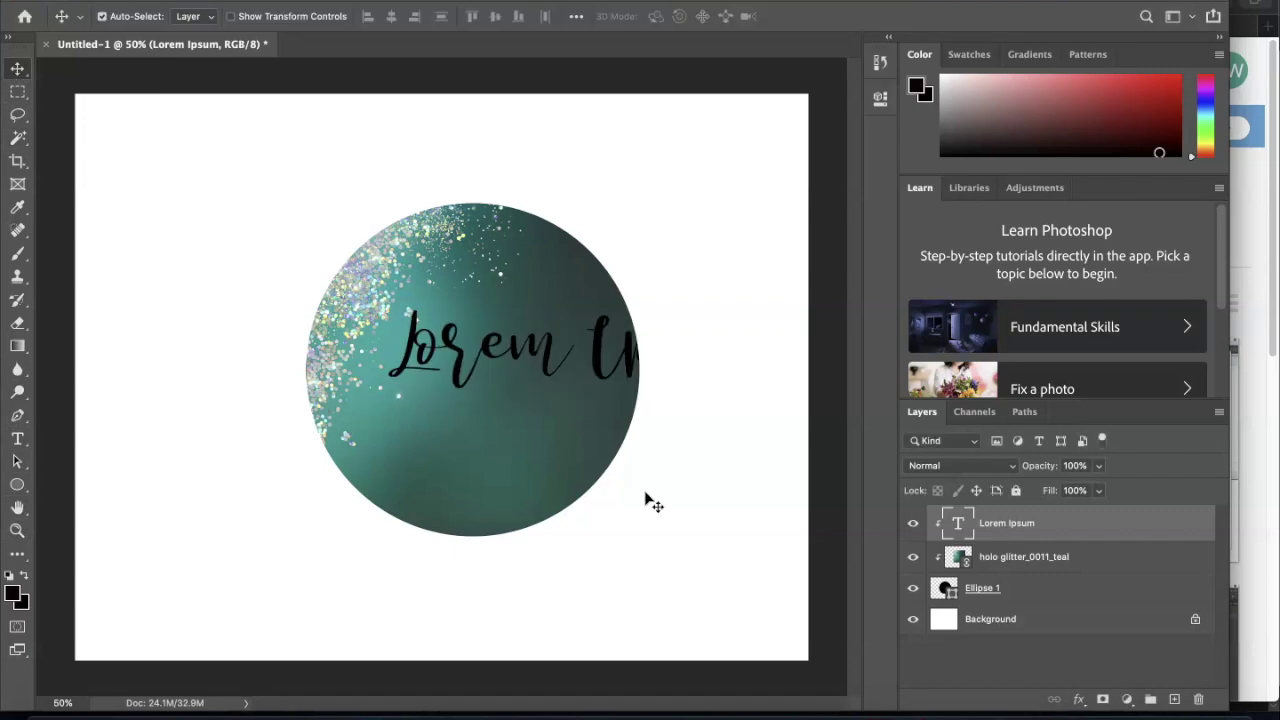
# Free Transform the Lorem Ipsum text, moving it left and shrinking it to fit the circle.
pyautogui.click(185, 0)
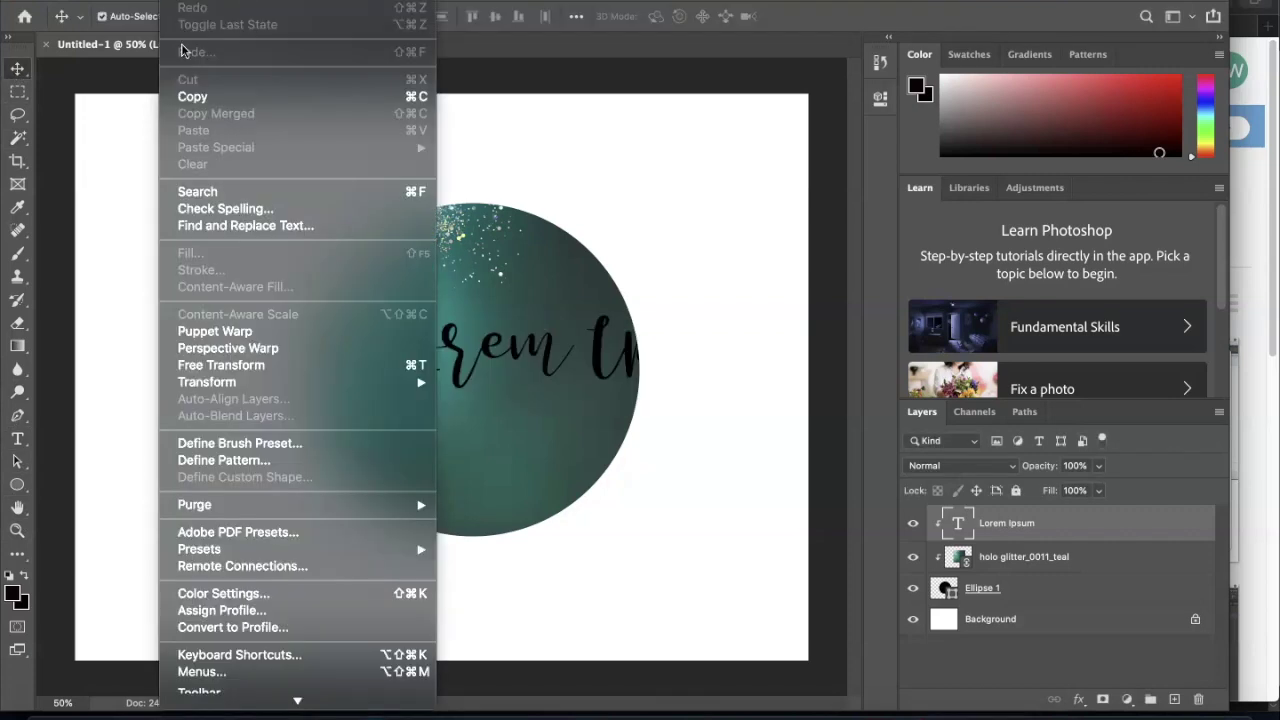
pyautogui.click(240, 364)
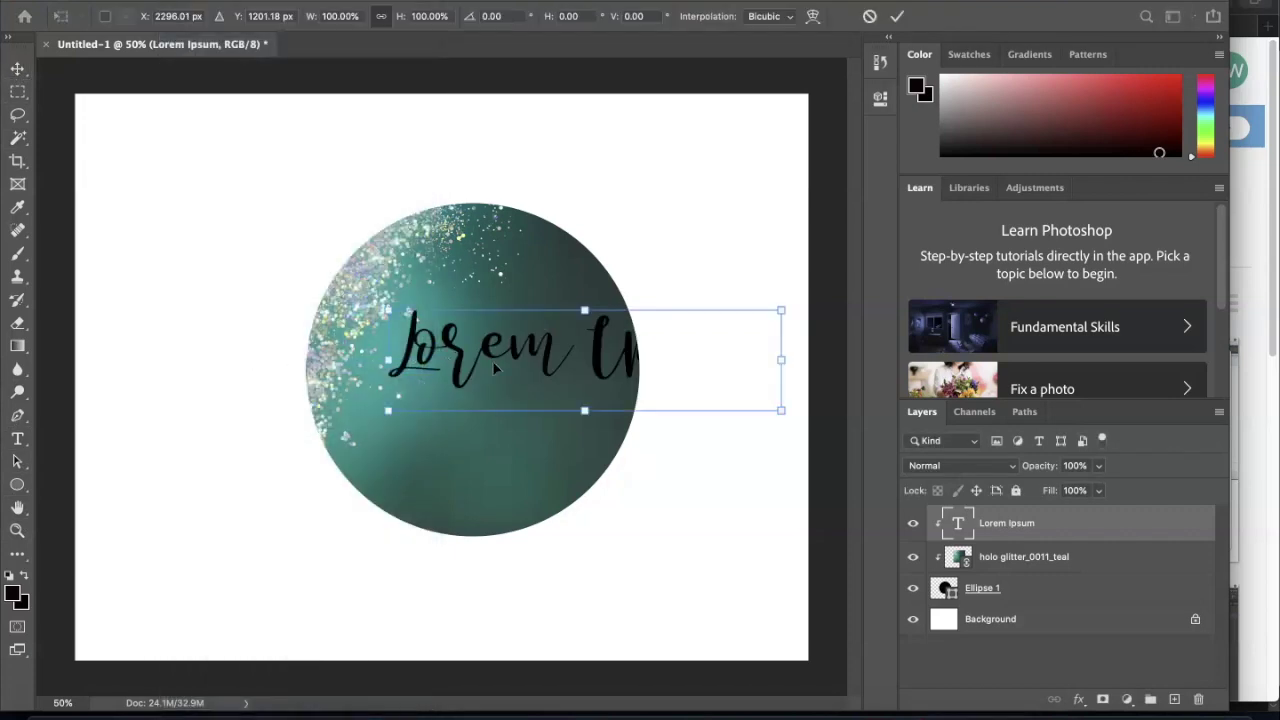
pyautogui.moveTo(530, 348); pyautogui.dragTo(470, 355)
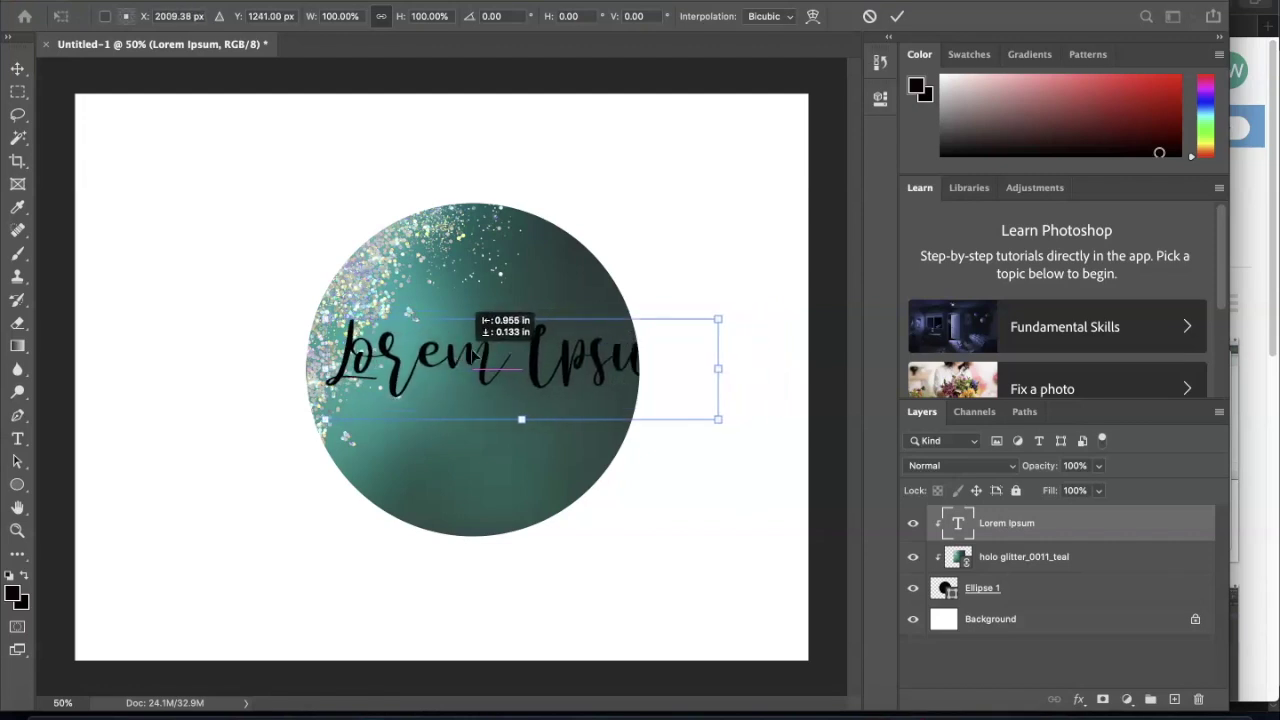
pyautogui.moveTo(717, 319); pyautogui.dragTo(634, 339)
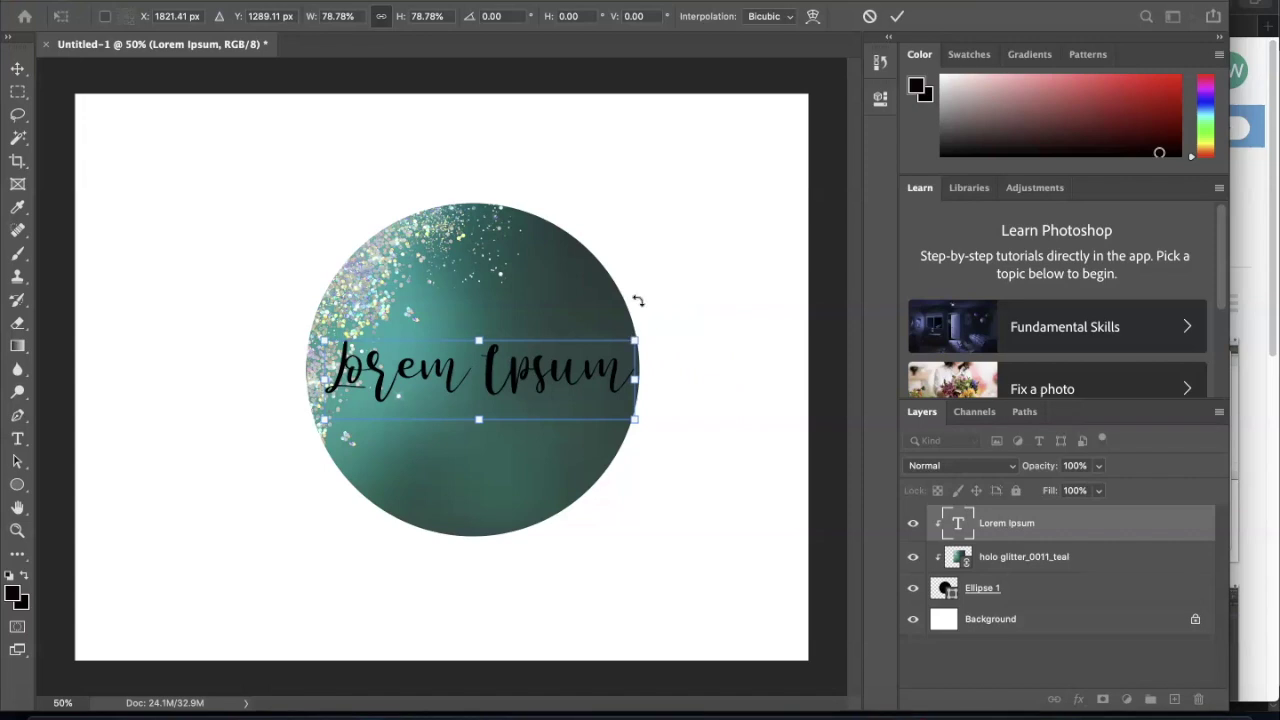
# Warp the text with the Arc Lower style at 50% bend and move it lower in the circle.
pyautogui.click(180, 0)
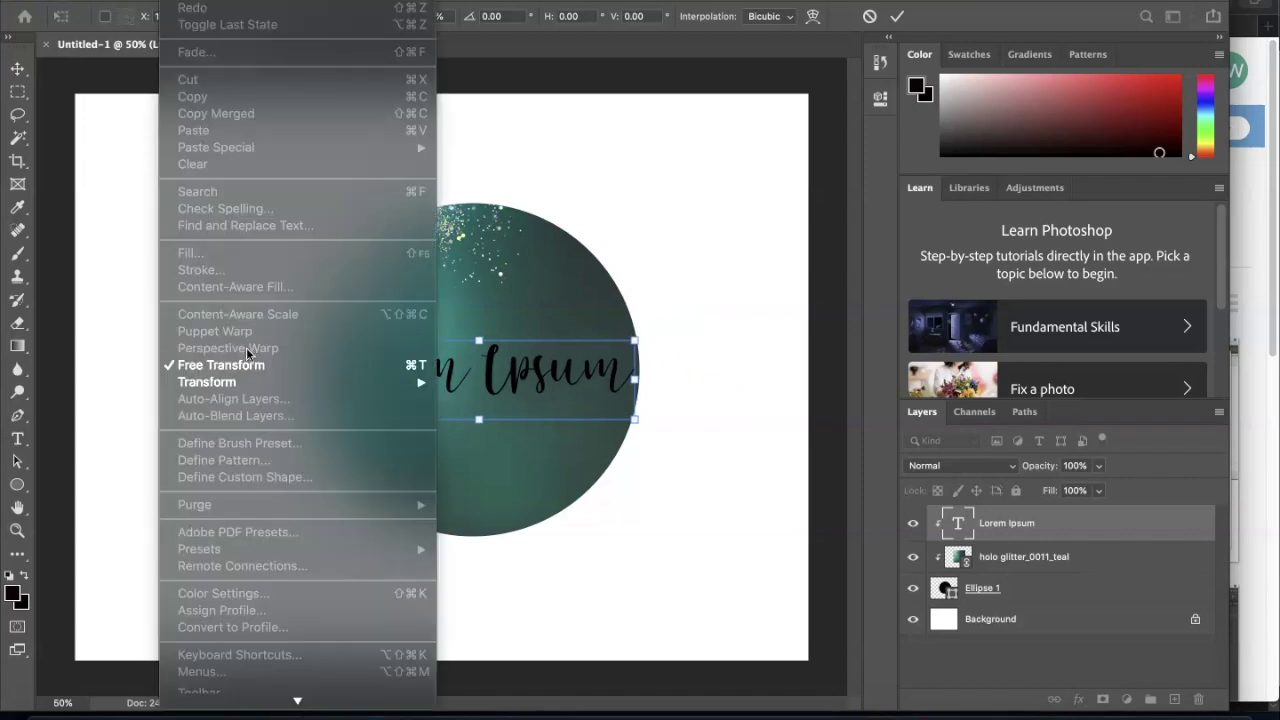
pyautogui.moveTo(245, 378)
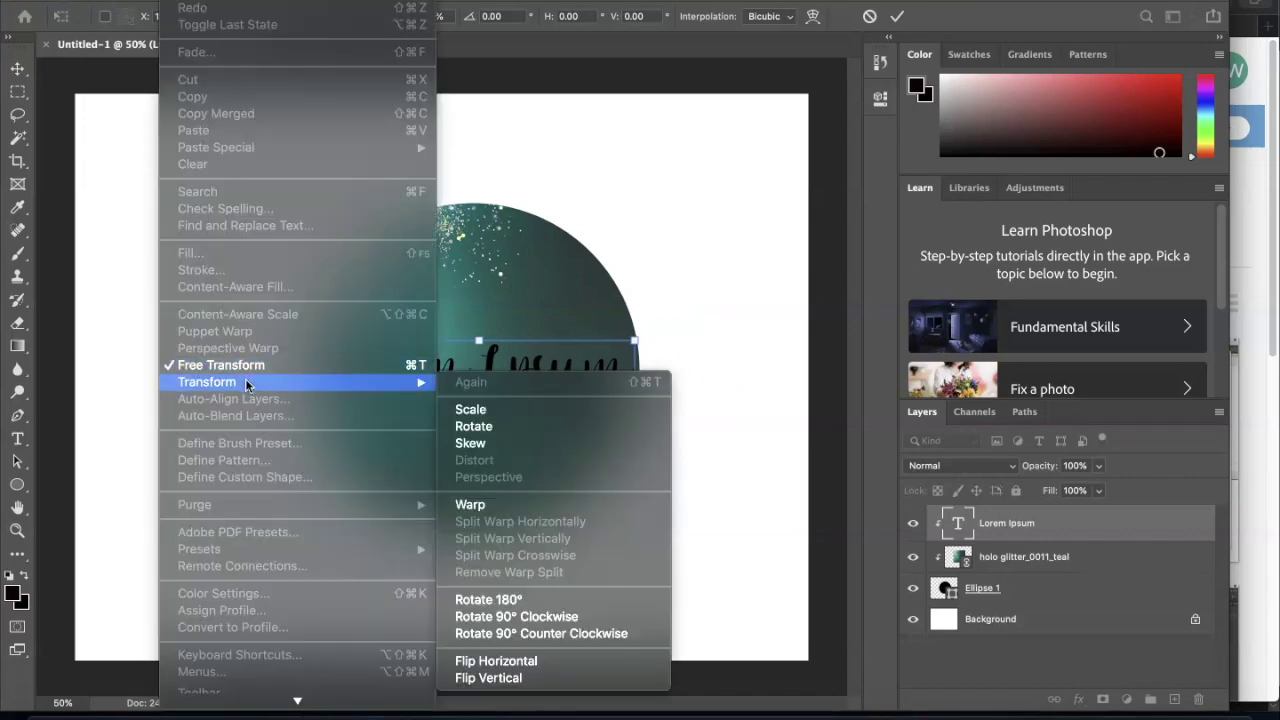
pyautogui.click(527, 504)
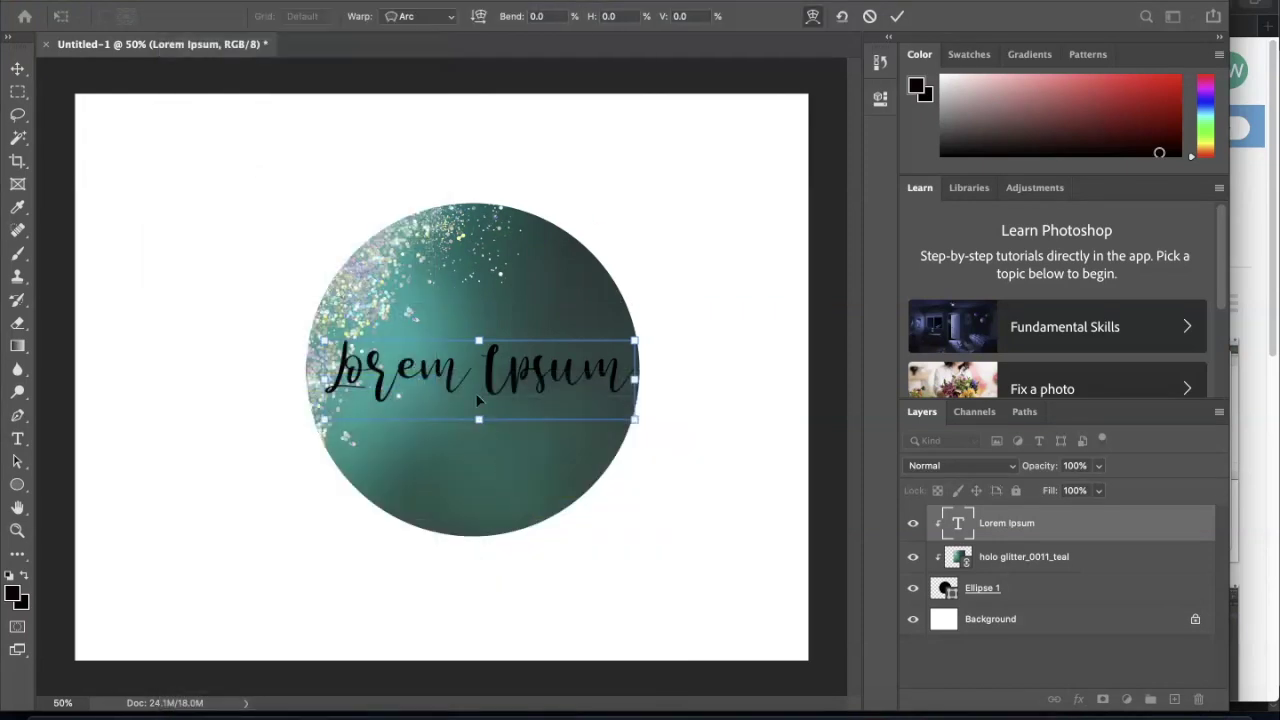
pyautogui.click(448, 18)
pyautogui.click(437, 34)
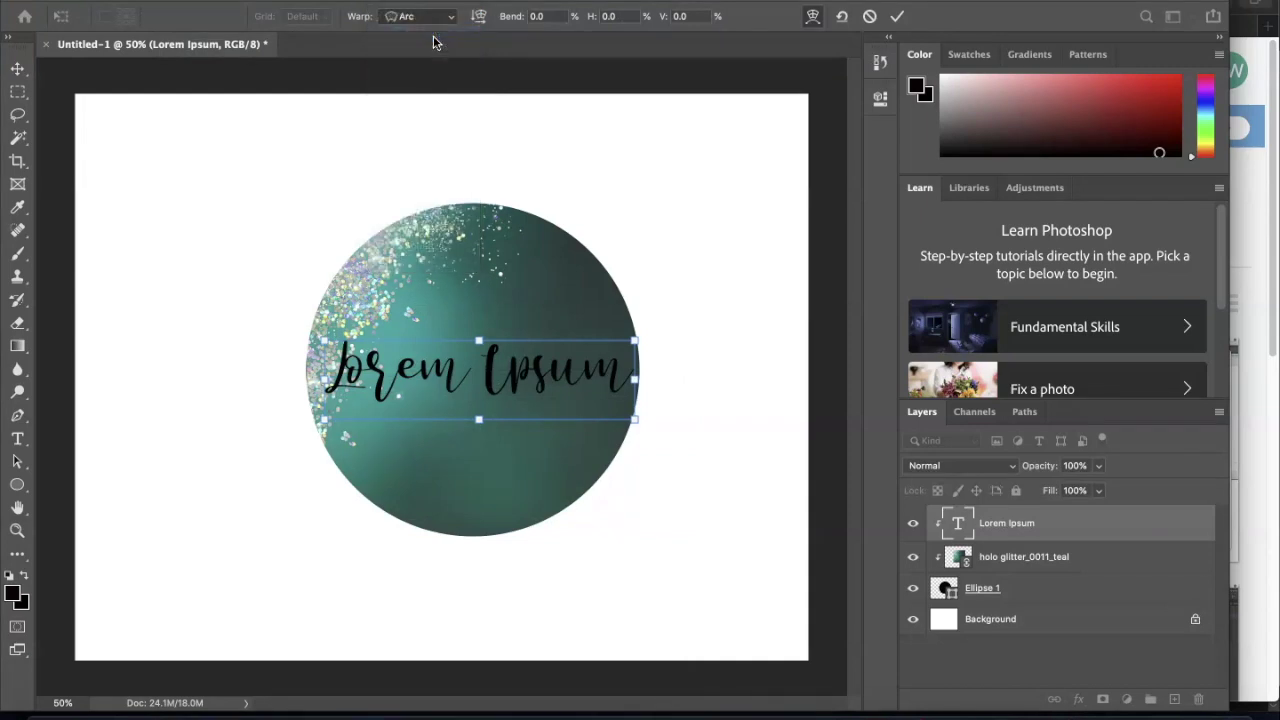
pyautogui.moveTo(495, 412); pyautogui.dragTo(484, 460)
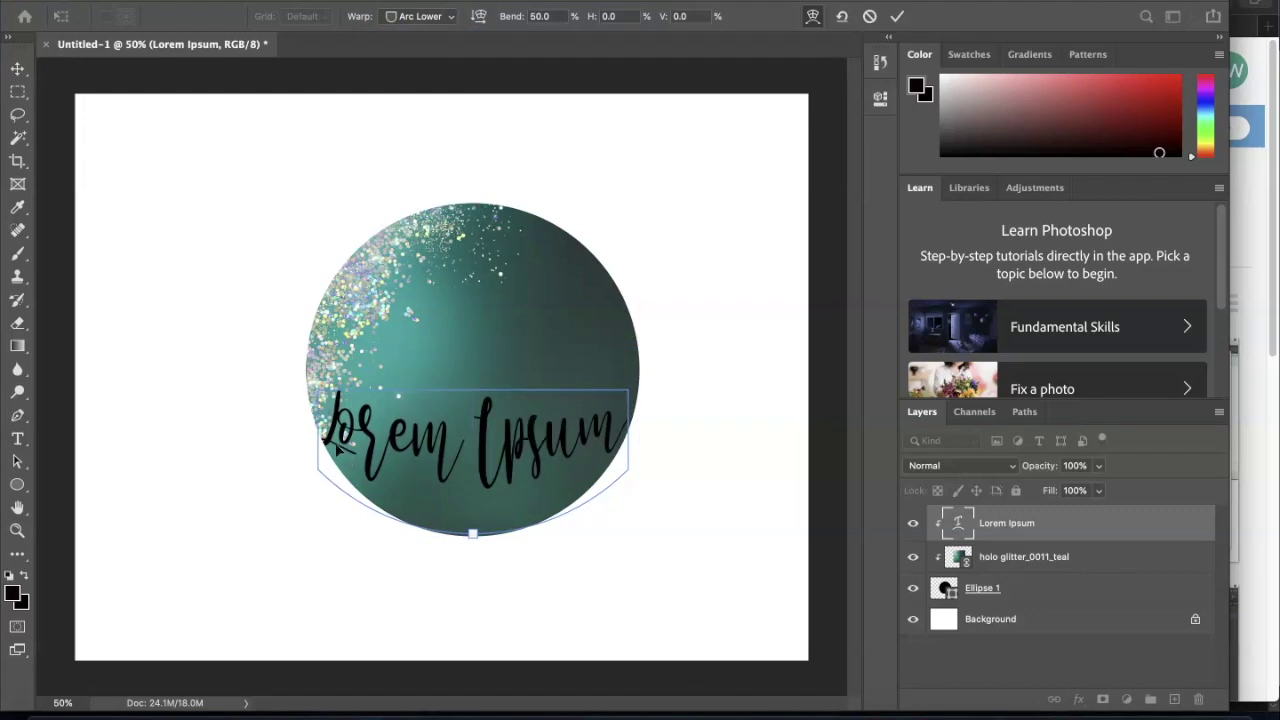